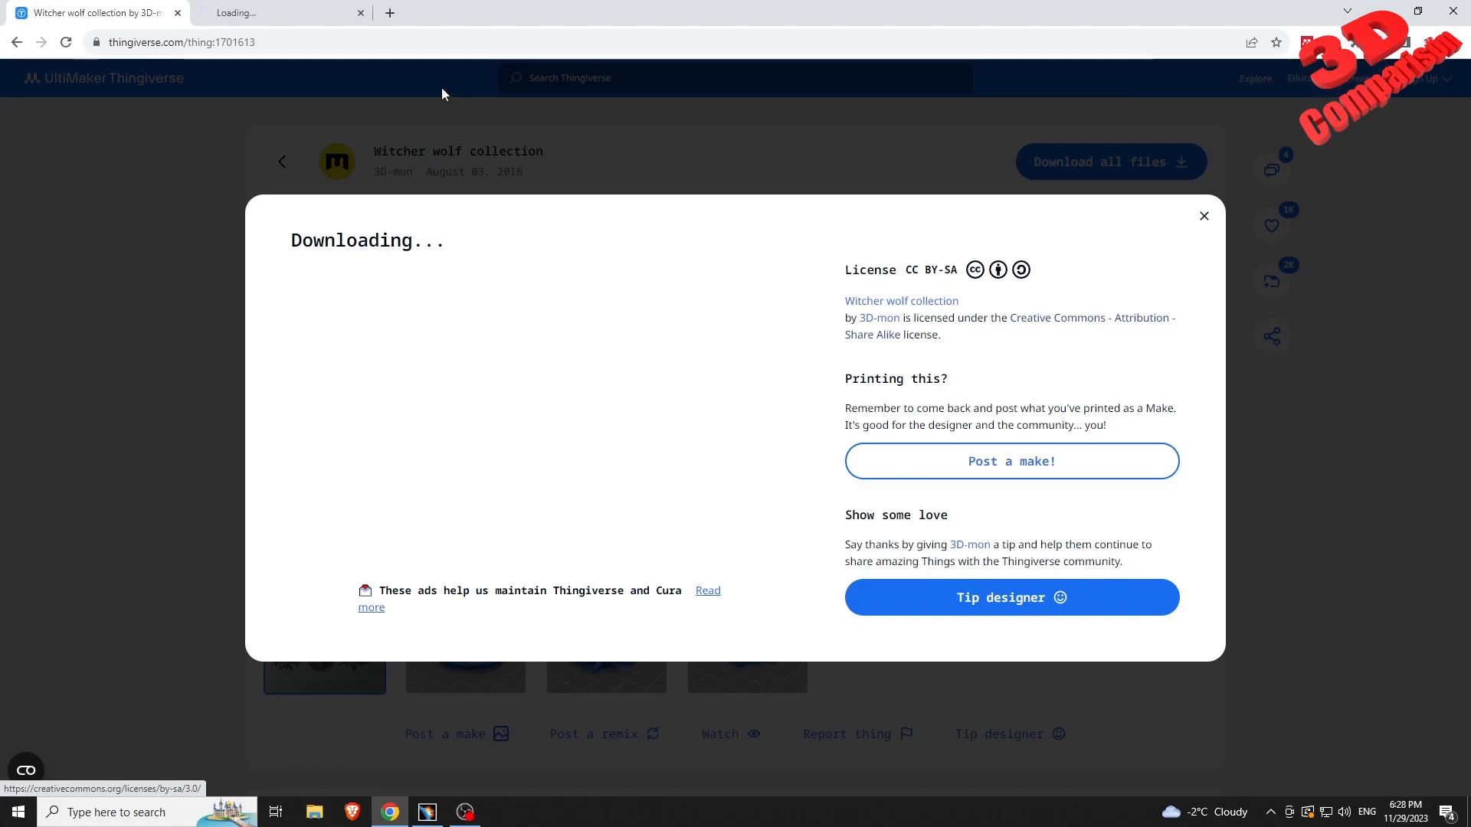
Read the share, adapt and attribution terms on the CC BY-SA 3.0 license page
{"action": "scroll", "coordinate": [549, 458], "scroll_direction": "down", "scroll_amount": 5}
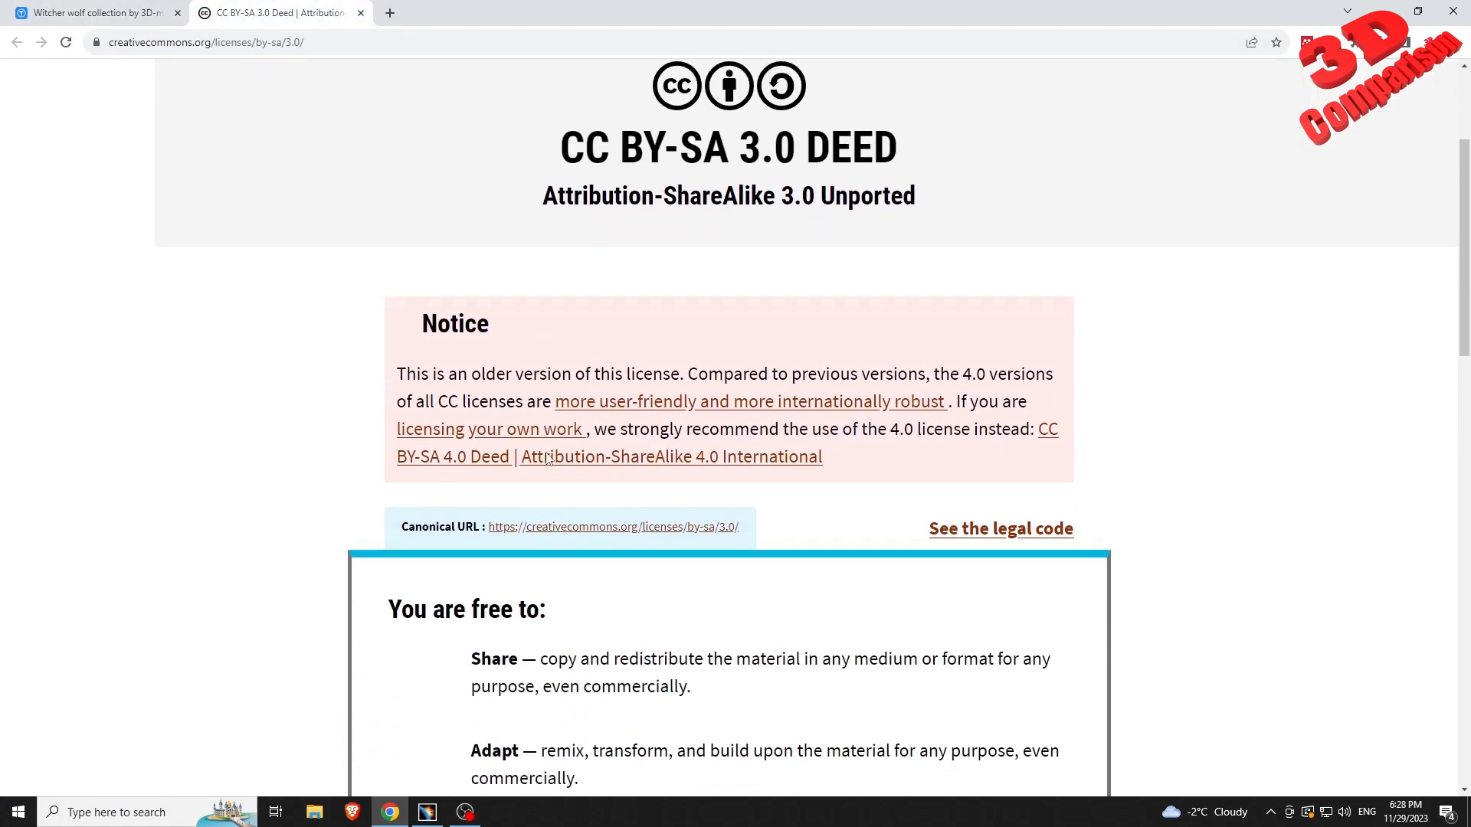
{"action": "scroll", "coordinate": [549, 439], "scroll_direction": "down", "scroll_amount": 3}
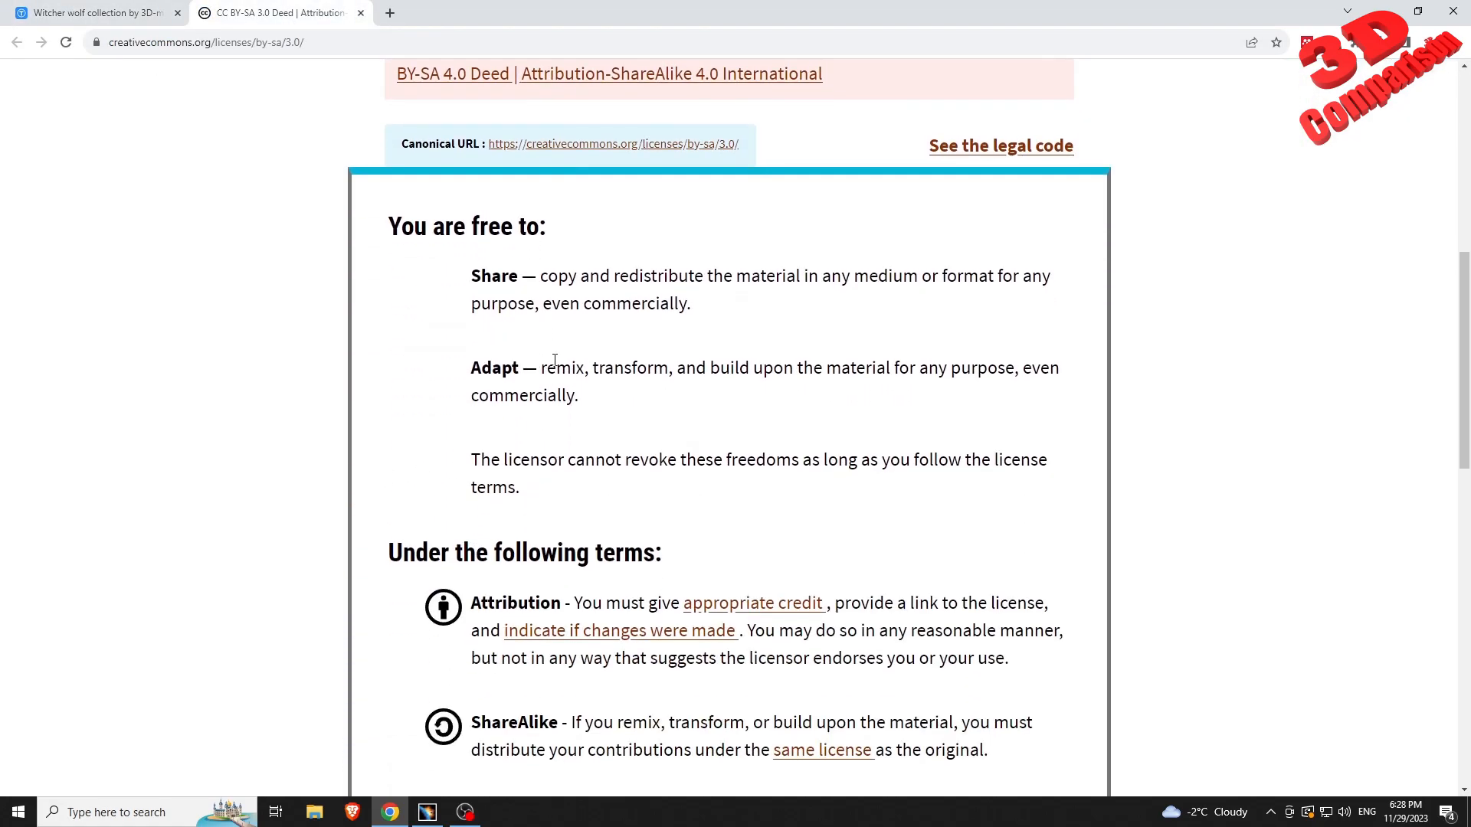
{"action": "left_click_drag", "start_coordinate": [556, 366], "coordinate": [604, 393]}
{"action": "left_click", "coordinate": [601, 413]}
Locate the downloaded Witcher wolf collection - 1701613 archive and extract it into its own folder in Downloads
{"action": "left_click", "coordinate": [120, 16]}
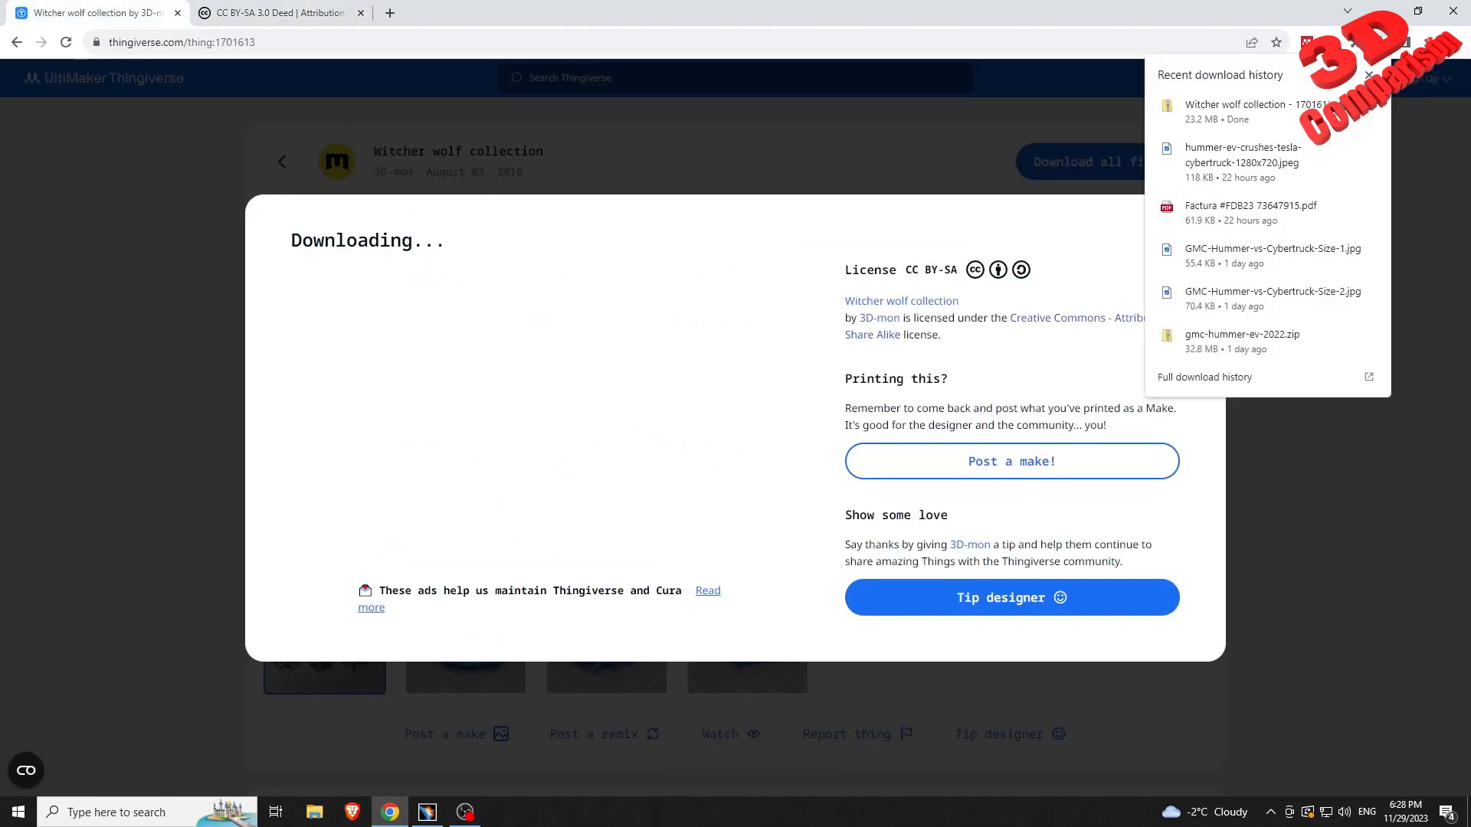
{"action": "left_click", "coordinate": [1345, 112]}
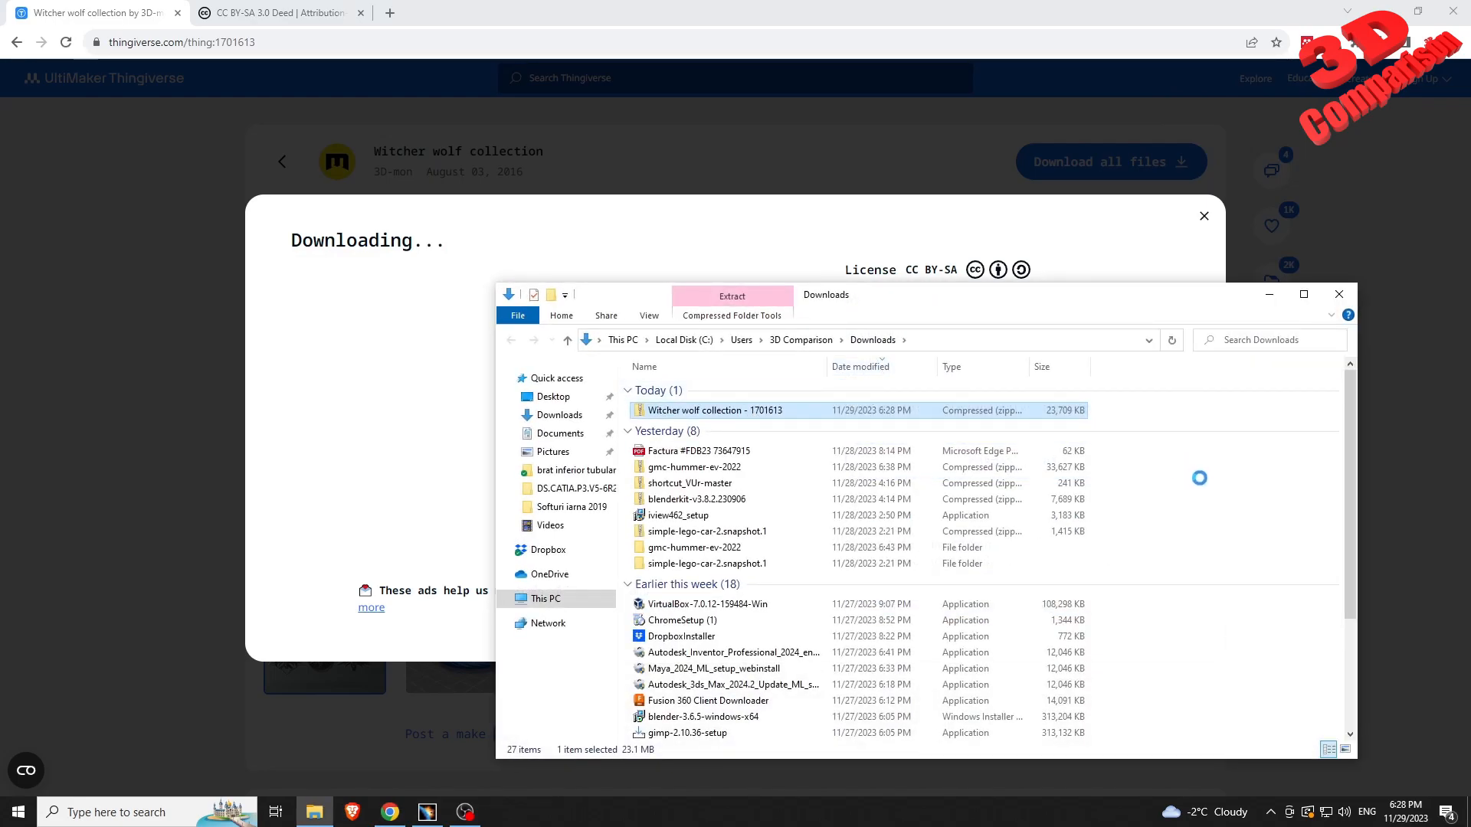
{"action": "right_click_drag", "start_coordinate": [1141, 469], "coordinate": [1199, 478]}
{"action": "left_click", "coordinate": [963, 407]}
{"action": "left_click", "coordinate": [971, 411]}
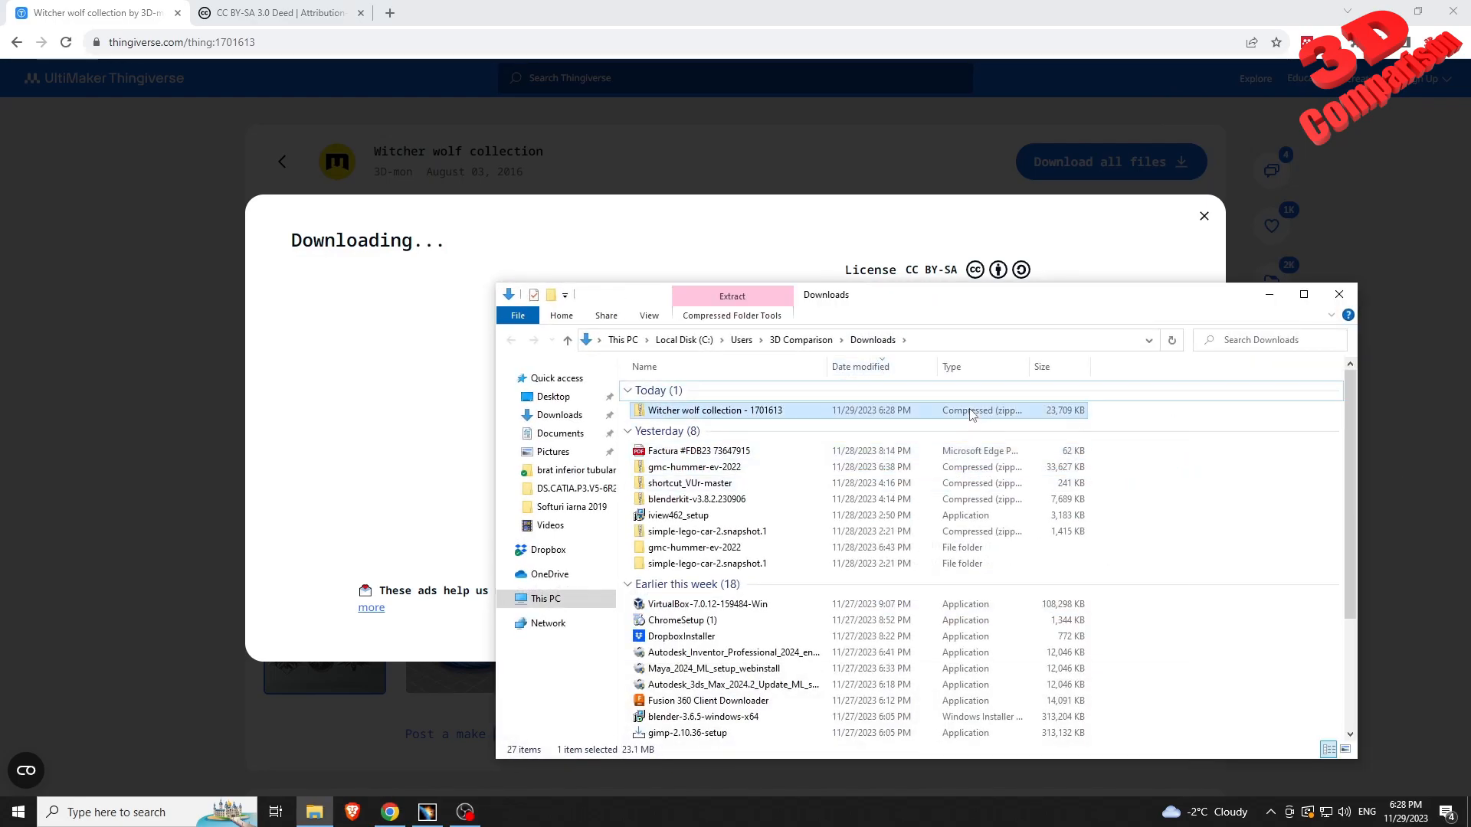
{"action": "right_click", "coordinate": [970, 412]}
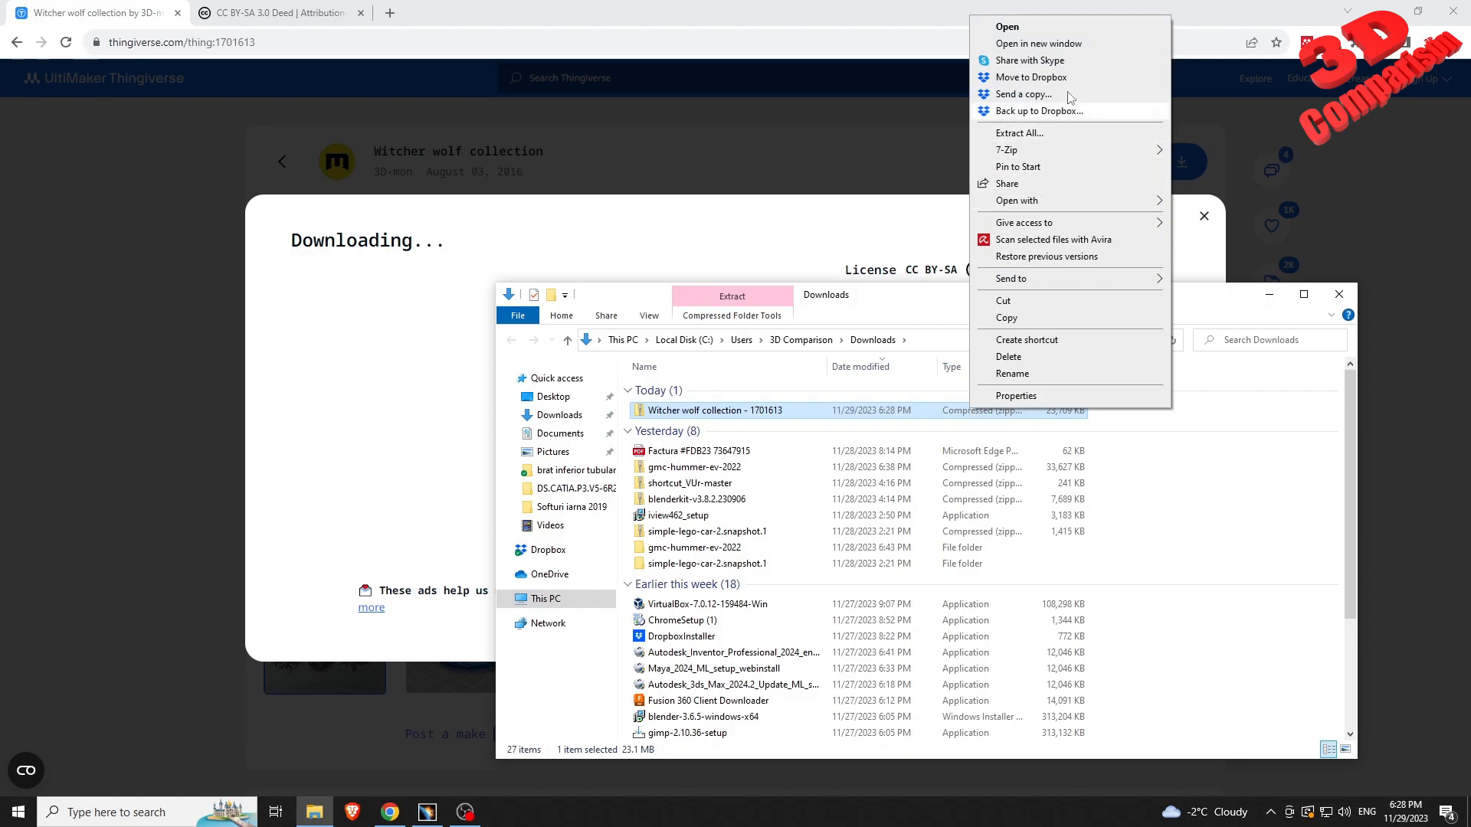
{"action": "left_click", "coordinate": [1023, 133]}
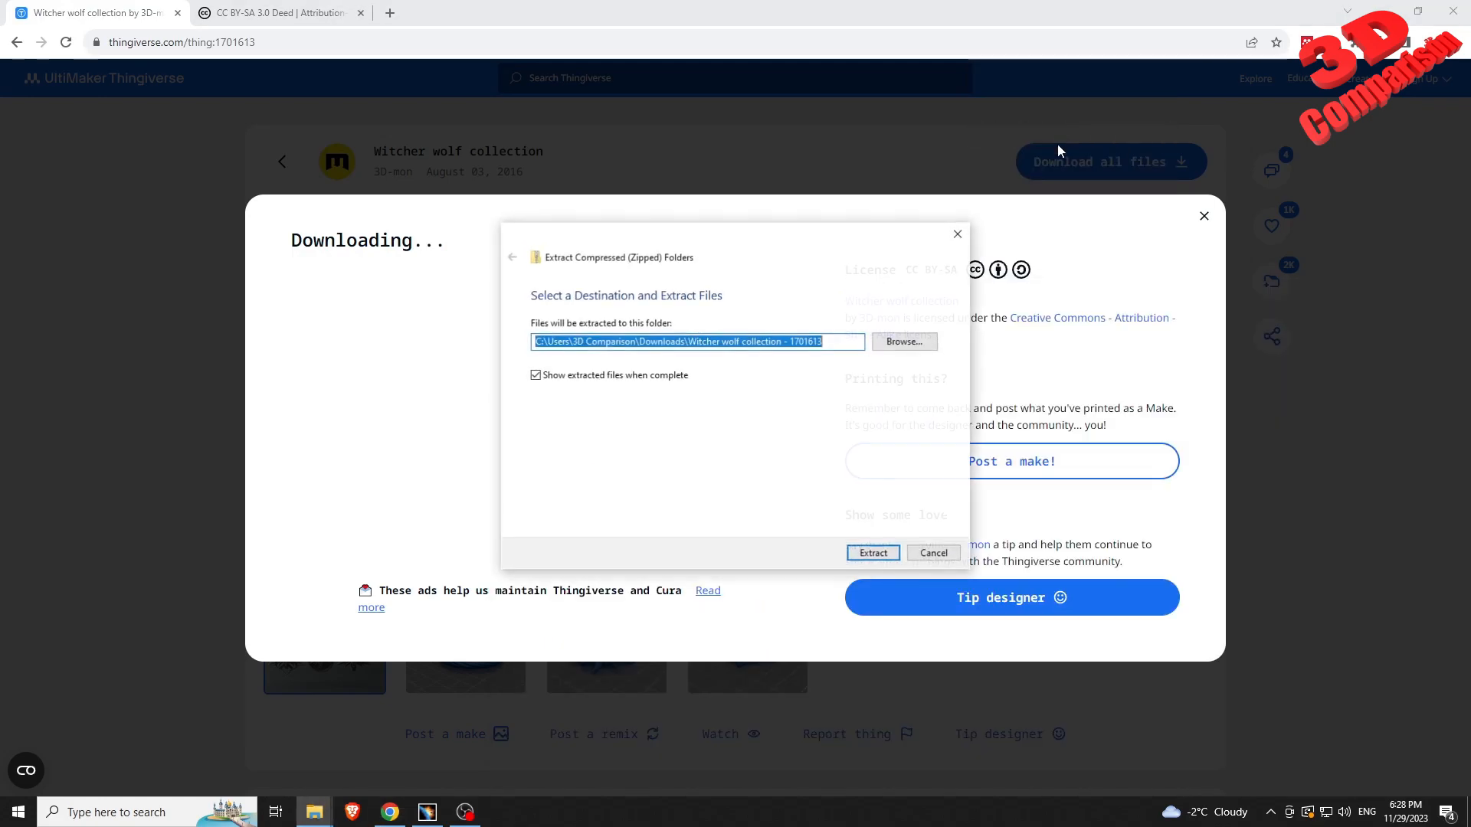
{"action": "left_click", "coordinate": [874, 553]}
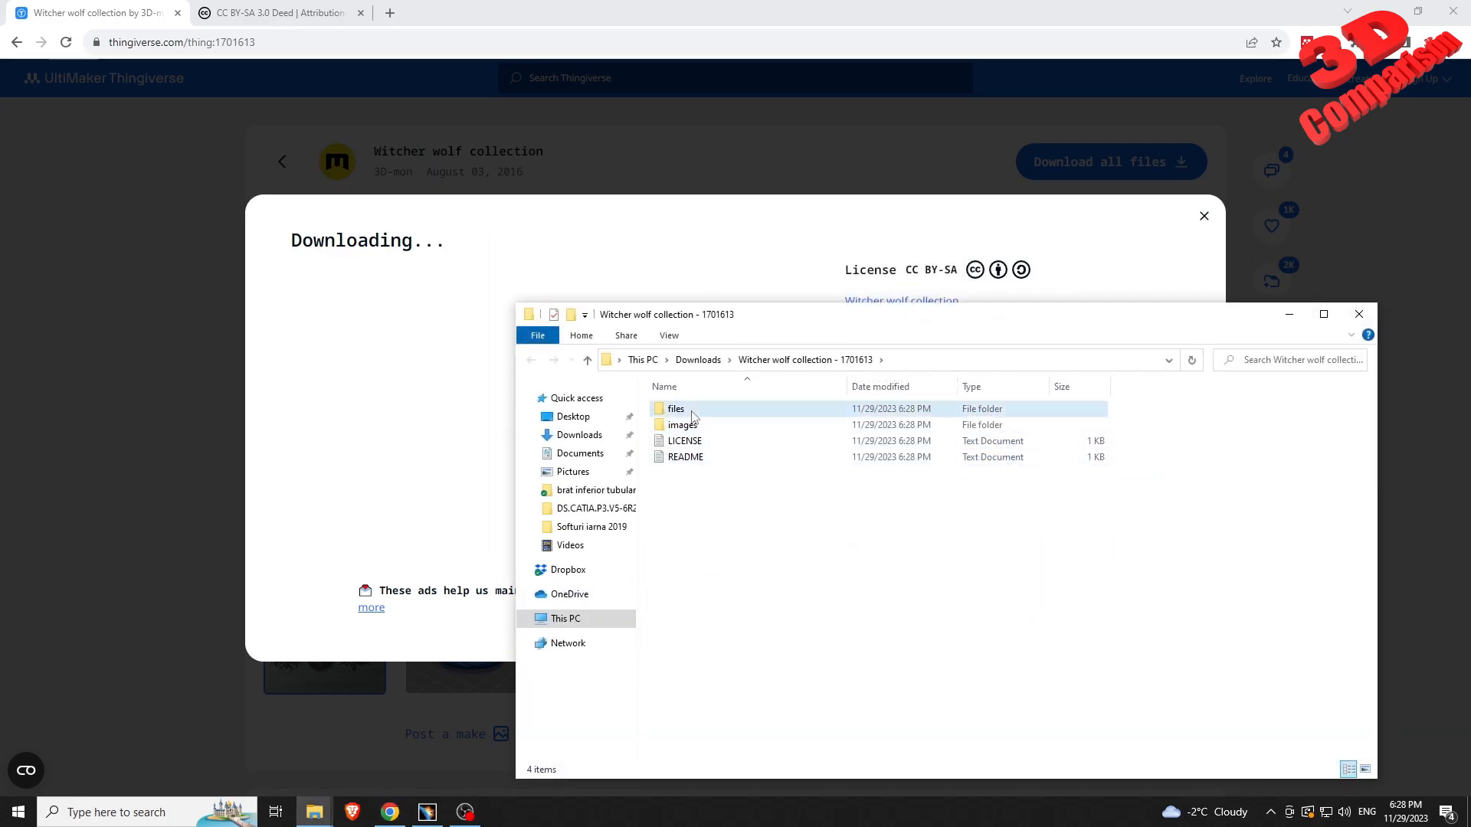
Open the extracted files folder and copy the path of the M_0763_Witcher_wolf1 STL file
{"action": "double_click", "coordinate": [676, 408]}
{"action": "left_click", "coordinate": [731, 427]}
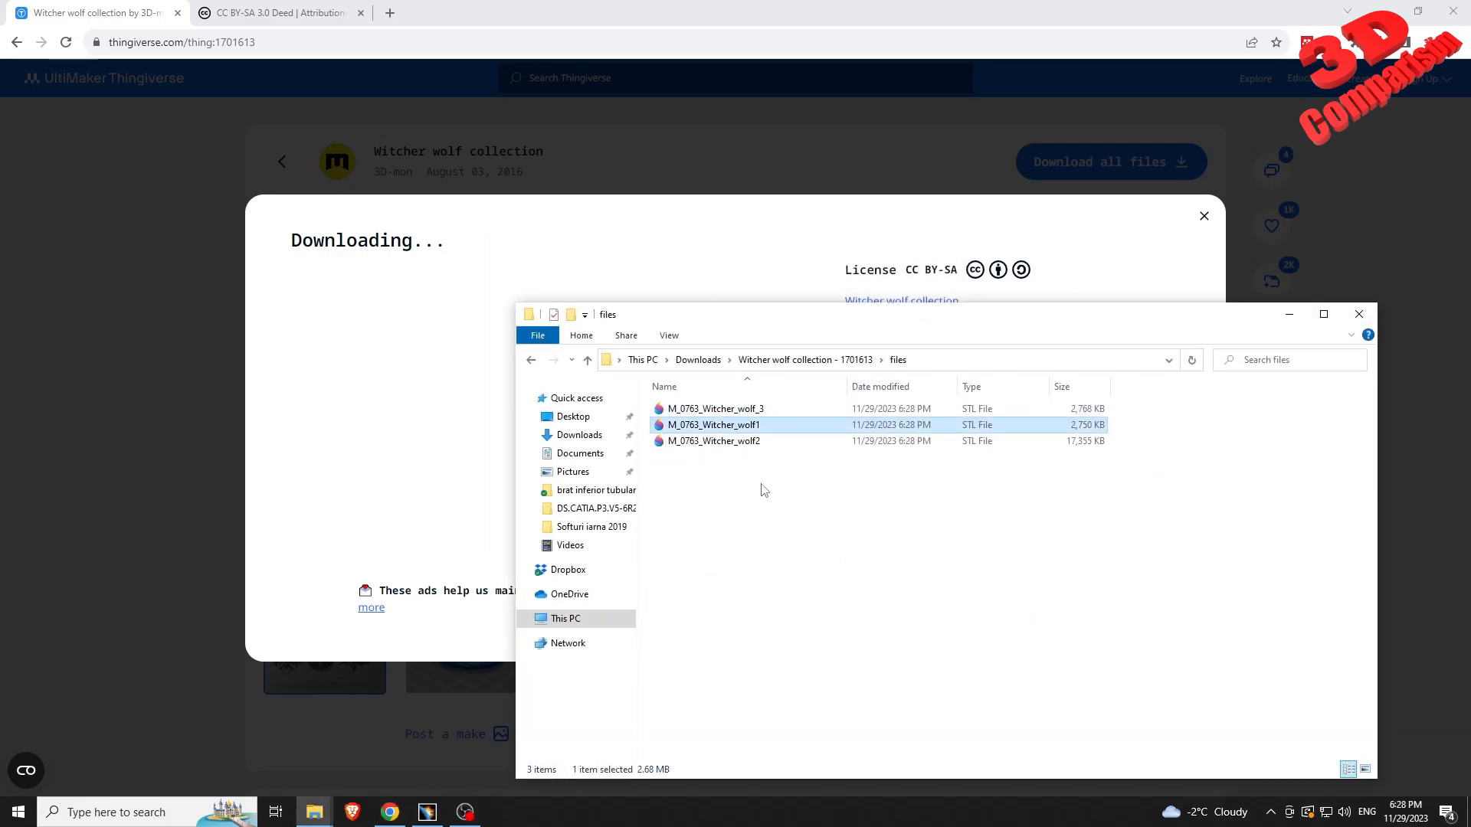
Switch to CATIA V5 and create a new part named Part1 in the Digitized Shape Editor workbench with hybrid design enabled
{"action": "left_click", "coordinate": [429, 814]}
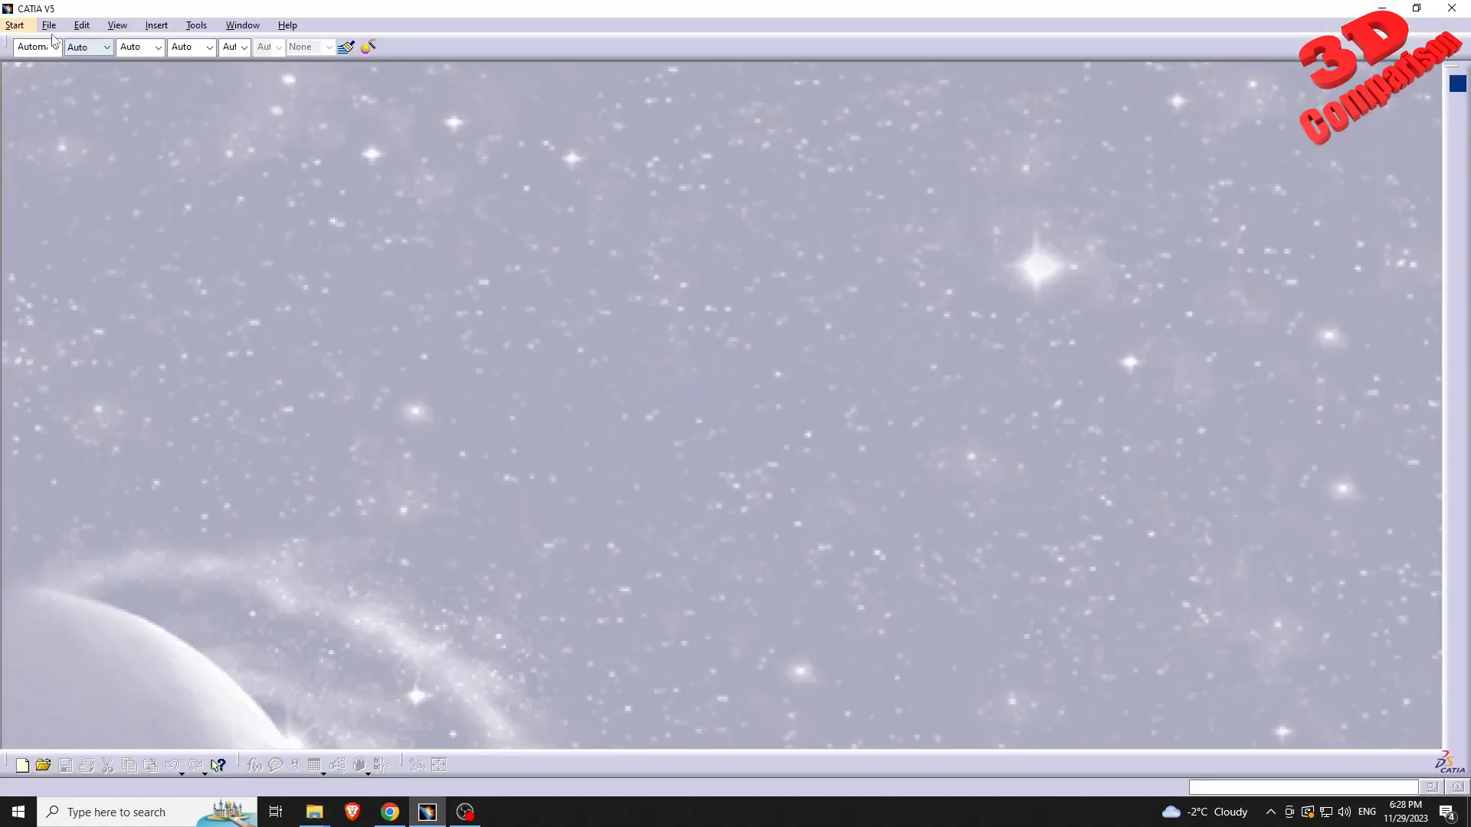
{"action": "left_click", "coordinate": [15, 26]}
{"action": "mouse_move", "coordinate": [53, 80]}
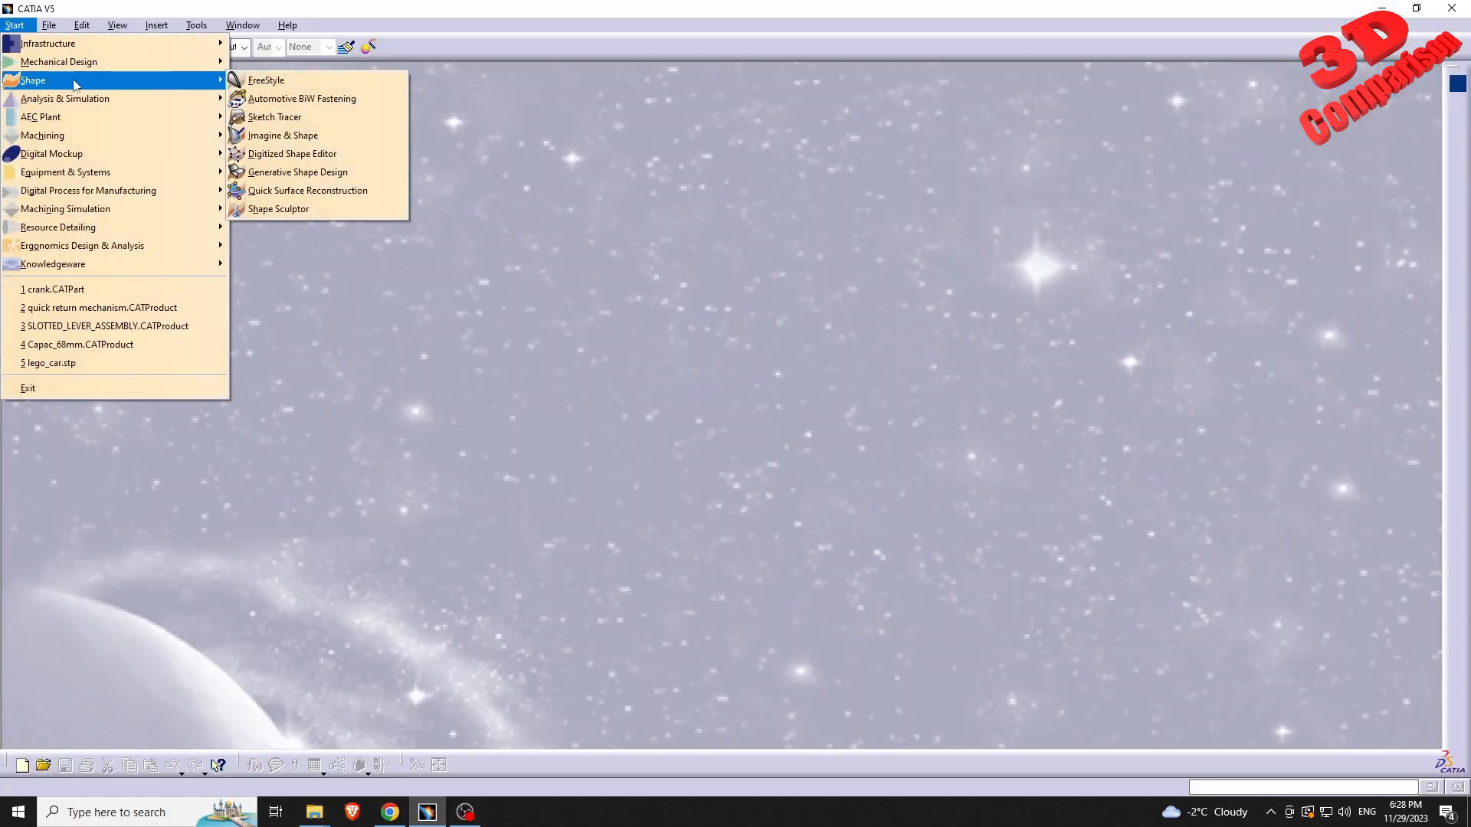
{"action": "left_click", "coordinate": [306, 153]}
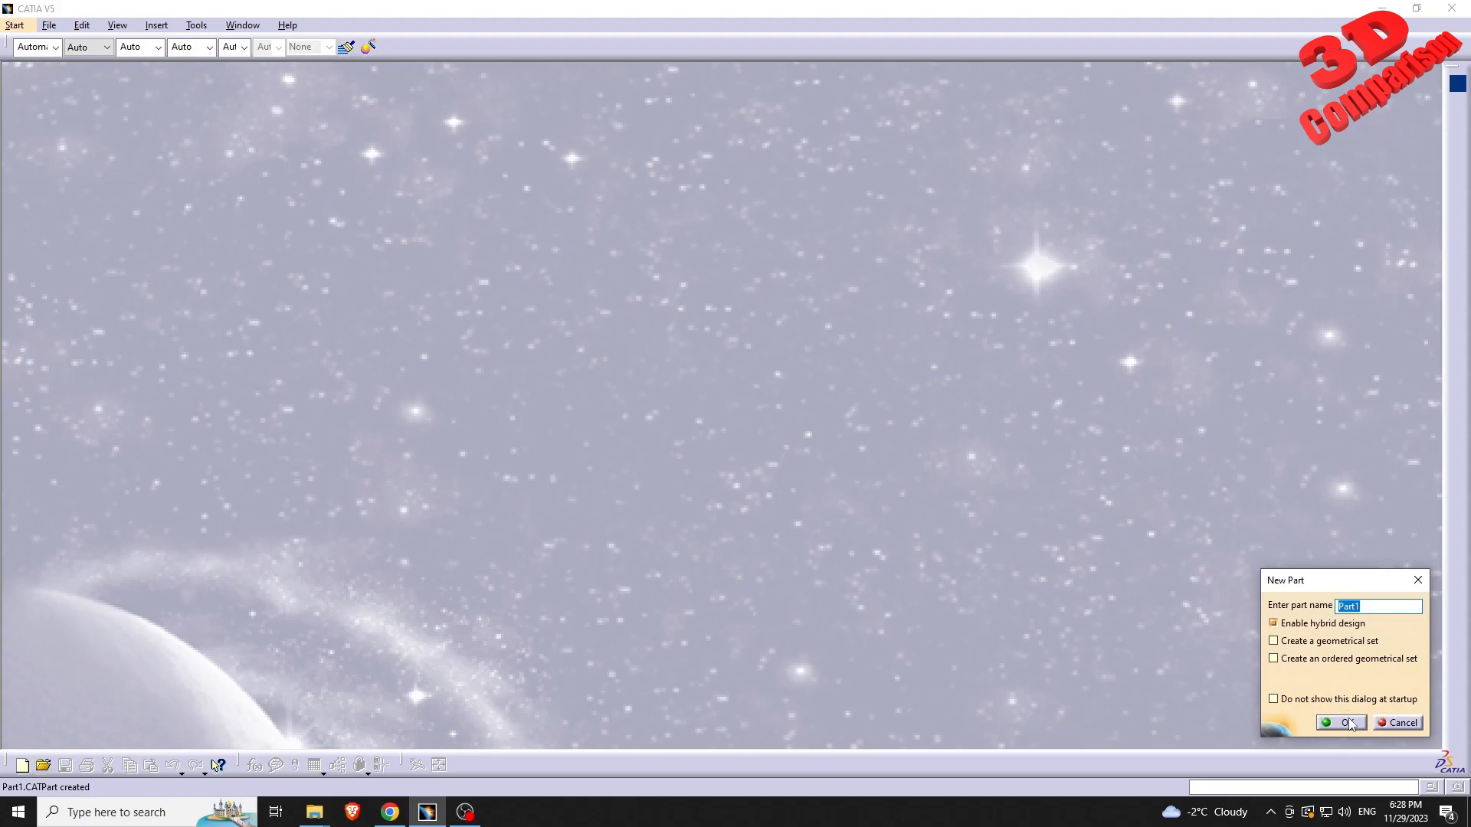
{"action": "left_click", "coordinate": [1348, 723]}
Import M_0763_Witcher_wolf1.stl in Stl format with a scale factor of 1 and millimetres as the file unit
{"action": "left_click", "coordinate": [1457, 154]}
{"action": "left_click", "coordinate": [1411, 594]}
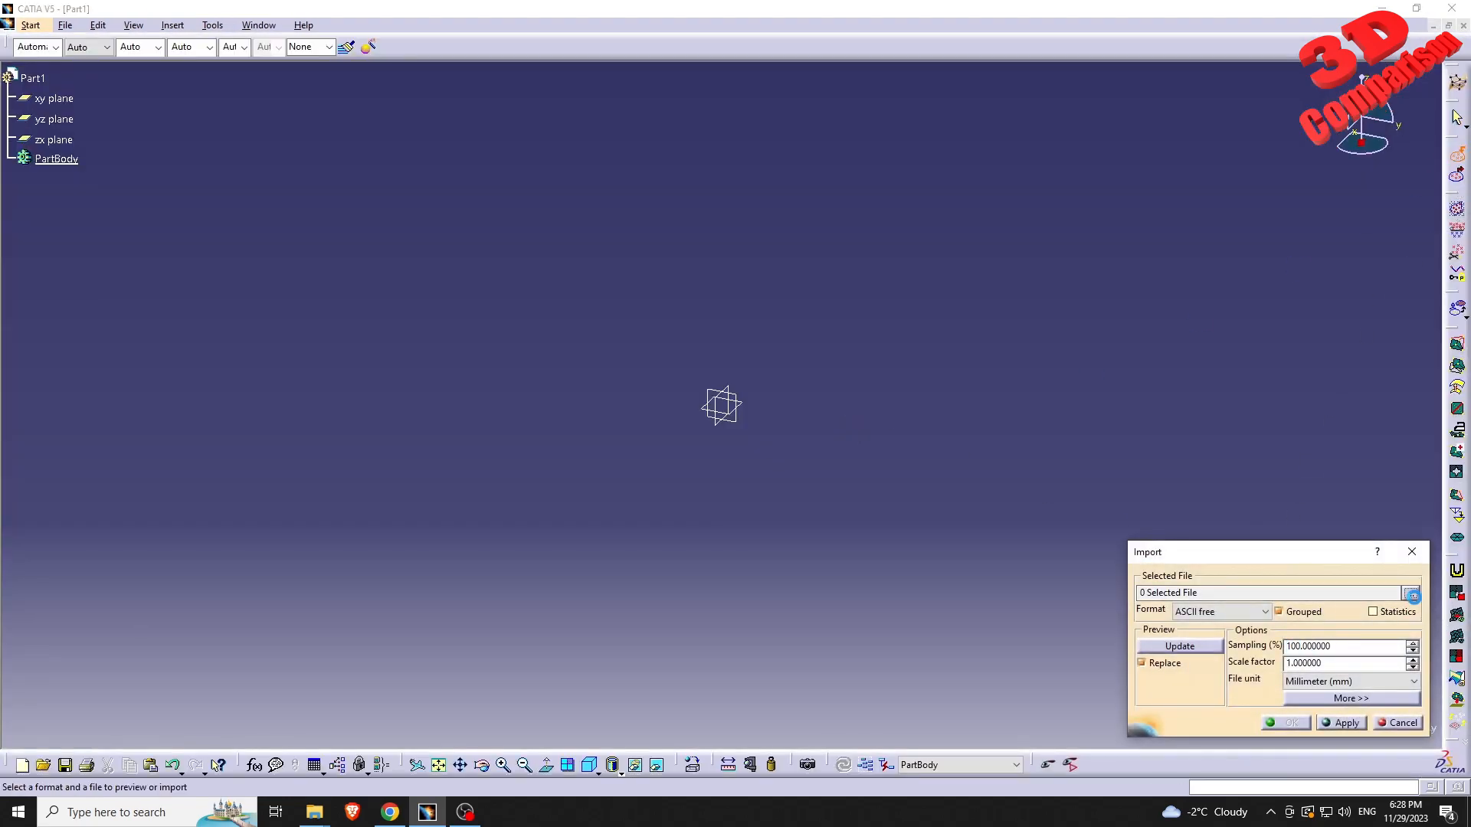
{"action": "key", "text": "ctrl+v"}
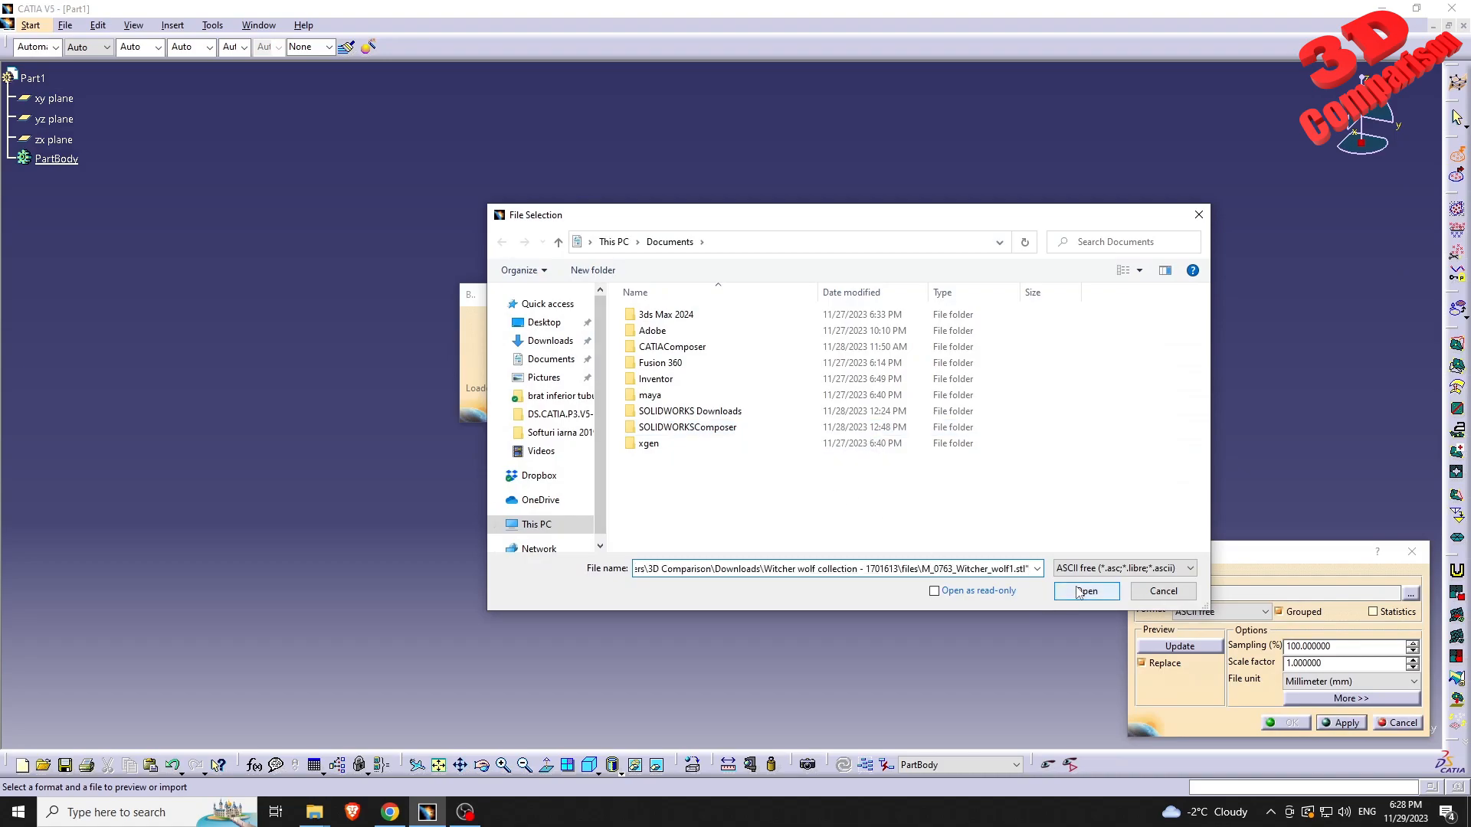
{"action": "left_click", "coordinate": [1078, 592]}
{"action": "left_click", "coordinate": [1222, 612]}
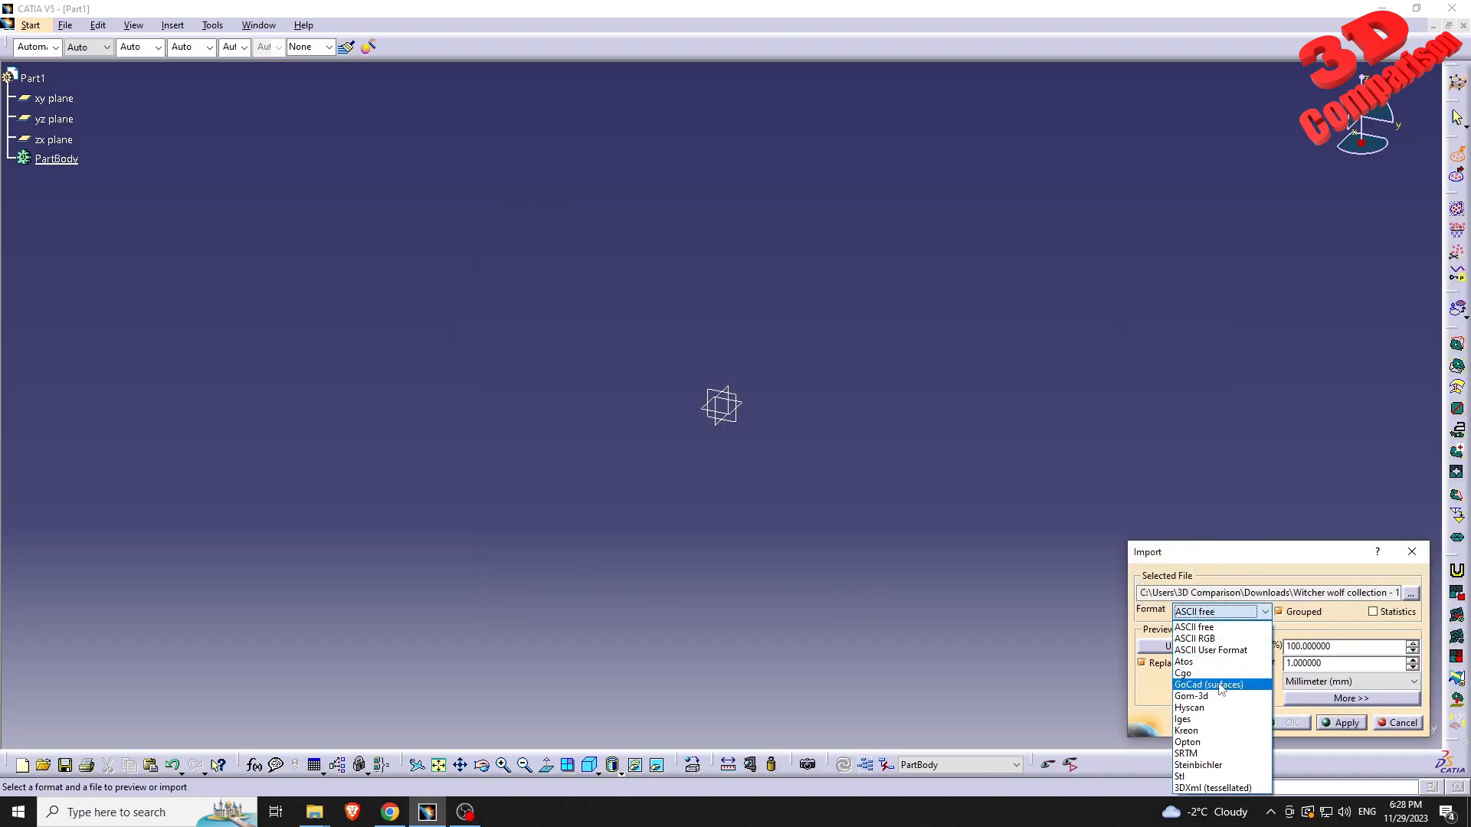
{"action": "left_click", "coordinate": [1208, 776]}
{"action": "left_click", "coordinate": [1341, 723]}
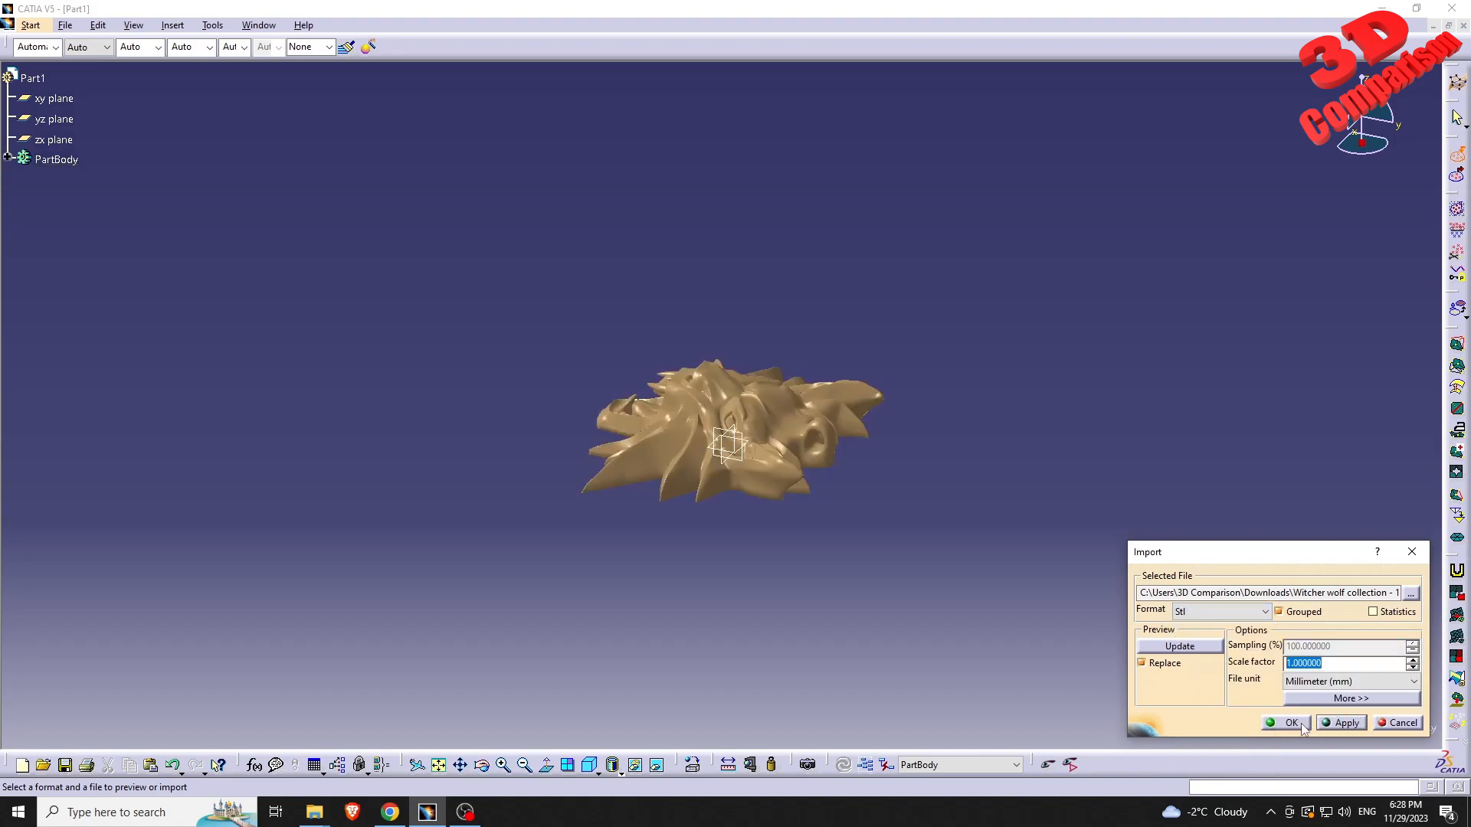
{"action": "left_click", "coordinate": [1289, 723]}
Check the triangle orientation of the wolf mesh with the Mesh Cleaner and close it without applying changes
{"action": "middle_click_drag", "start_coordinate": [812, 345], "coordinate": [834, 419]}
{"action": "middle_click_drag", "start_coordinate": [686, 445], "coordinate": [998, 501]}
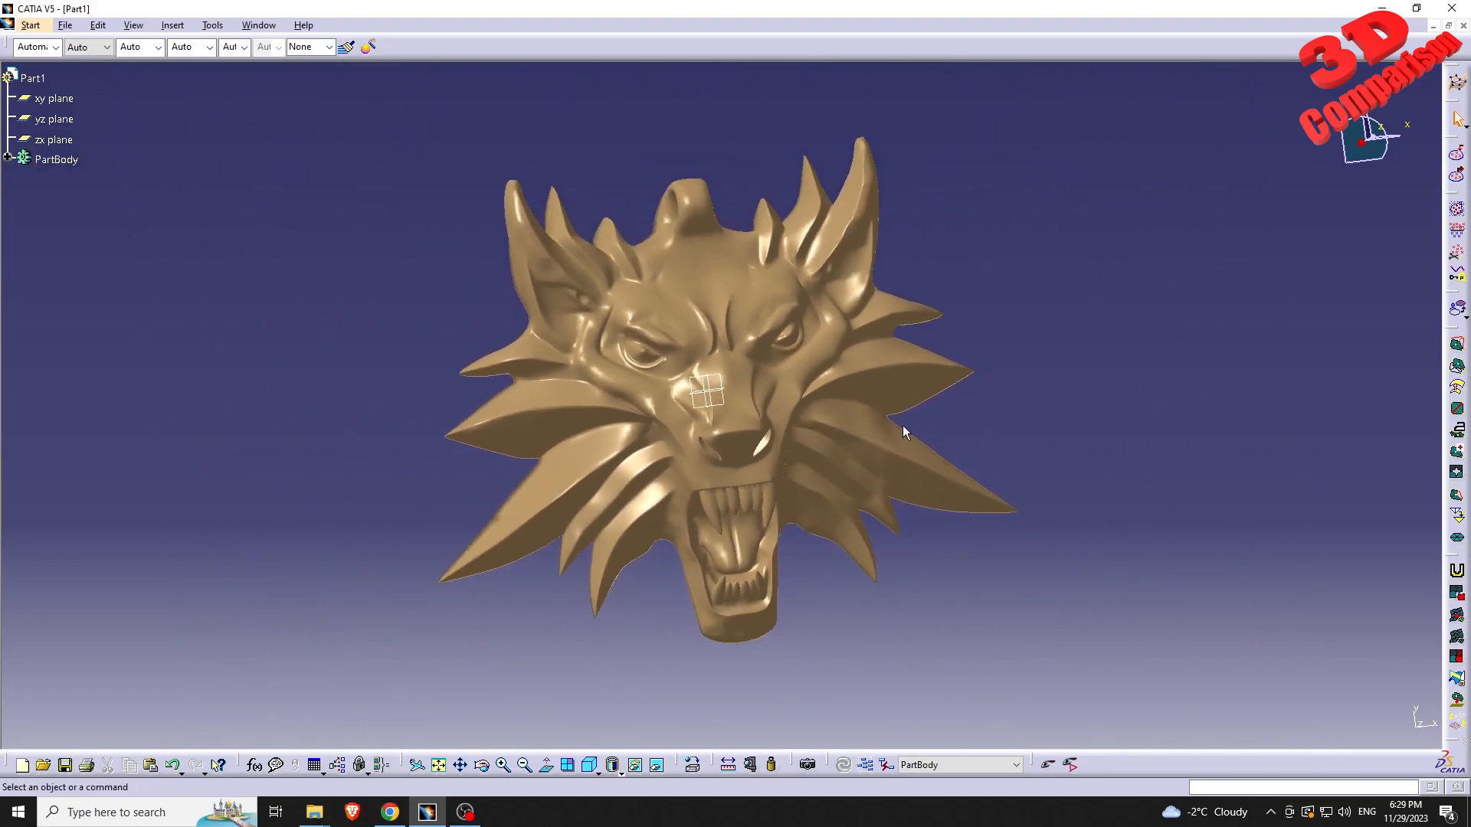
{"action": "left_click", "coordinate": [1462, 455]}
{"action": "left_click", "coordinate": [870, 381]}
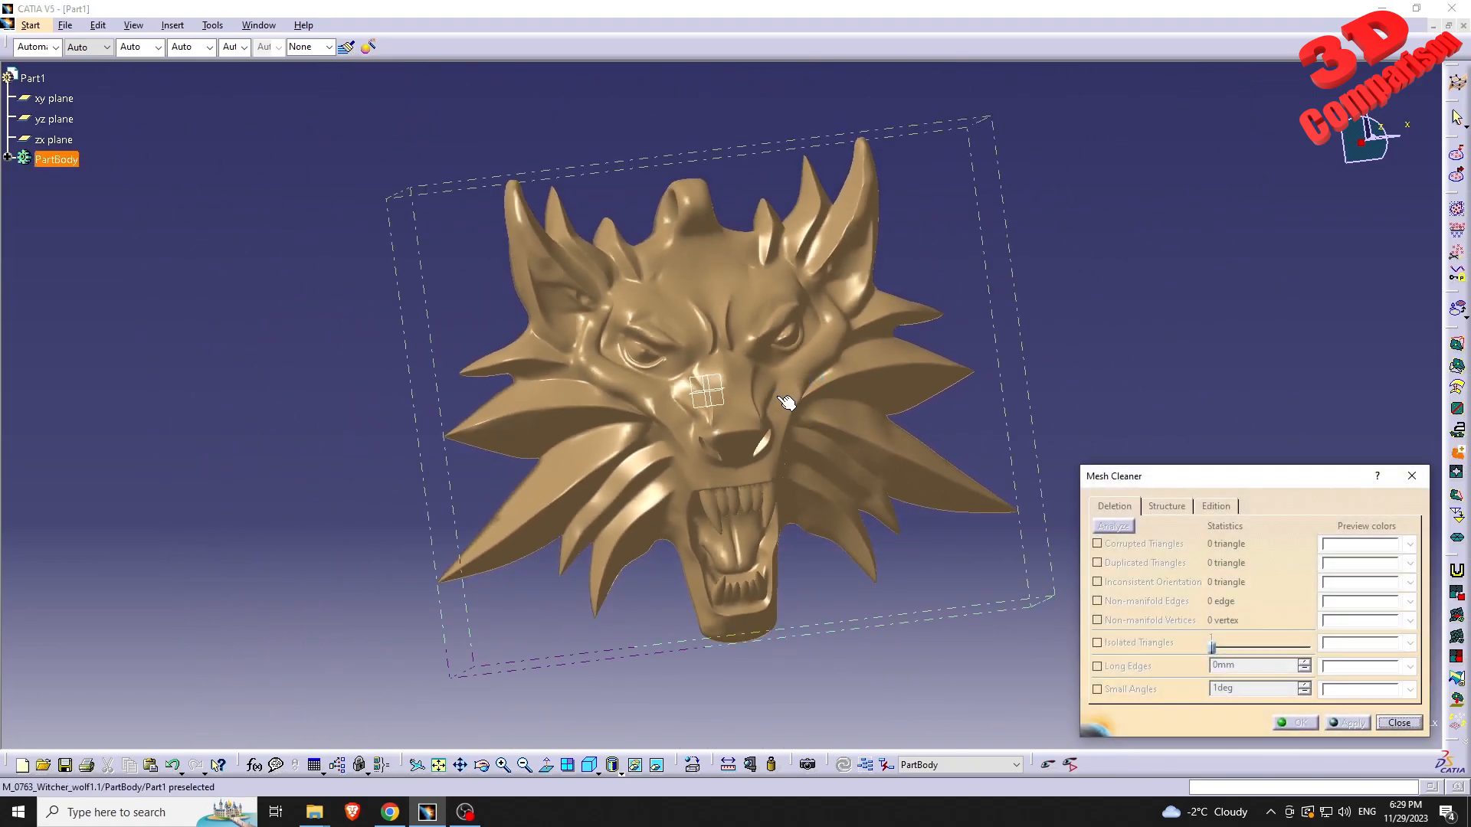
{"action": "left_click", "coordinate": [1180, 510]}
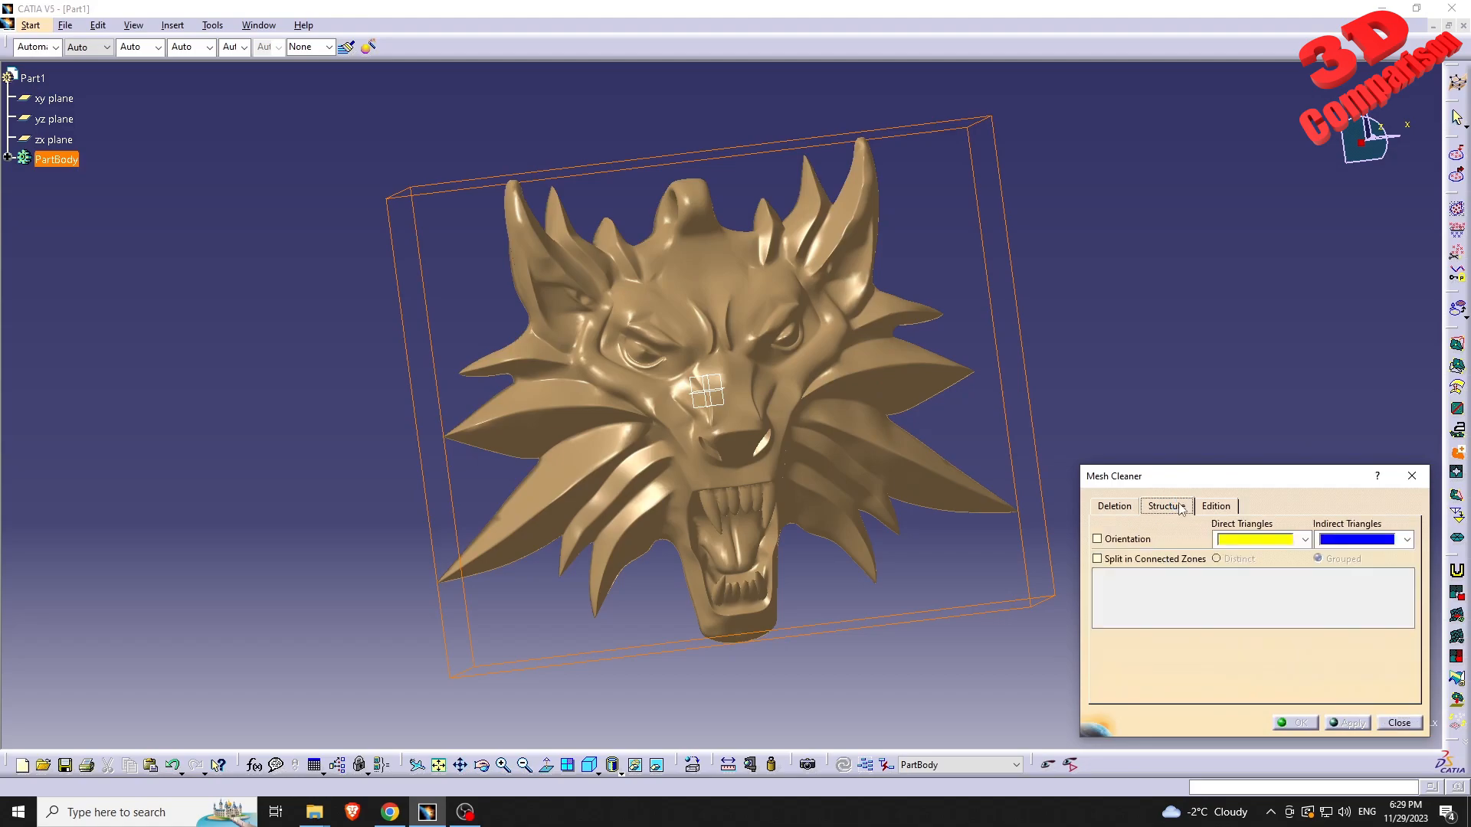
{"action": "left_click", "coordinate": [1141, 540]}
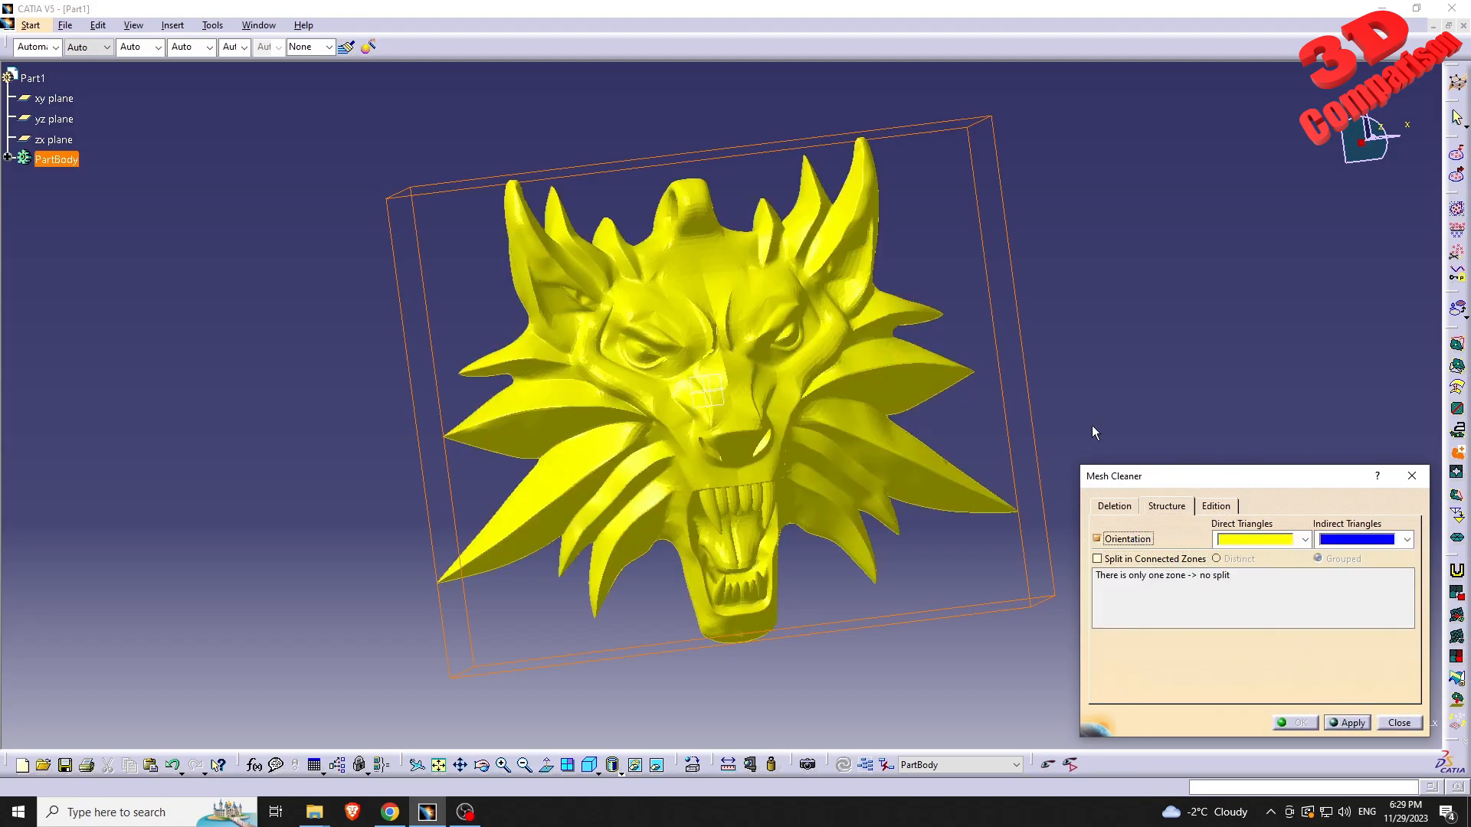
{"action": "left_click", "coordinate": [1145, 541]}
{"action": "left_click", "coordinate": [1412, 476]}
Switch the part to the Quick Surface Reconstruction workbench
{"action": "left_click", "coordinate": [29, 26]}
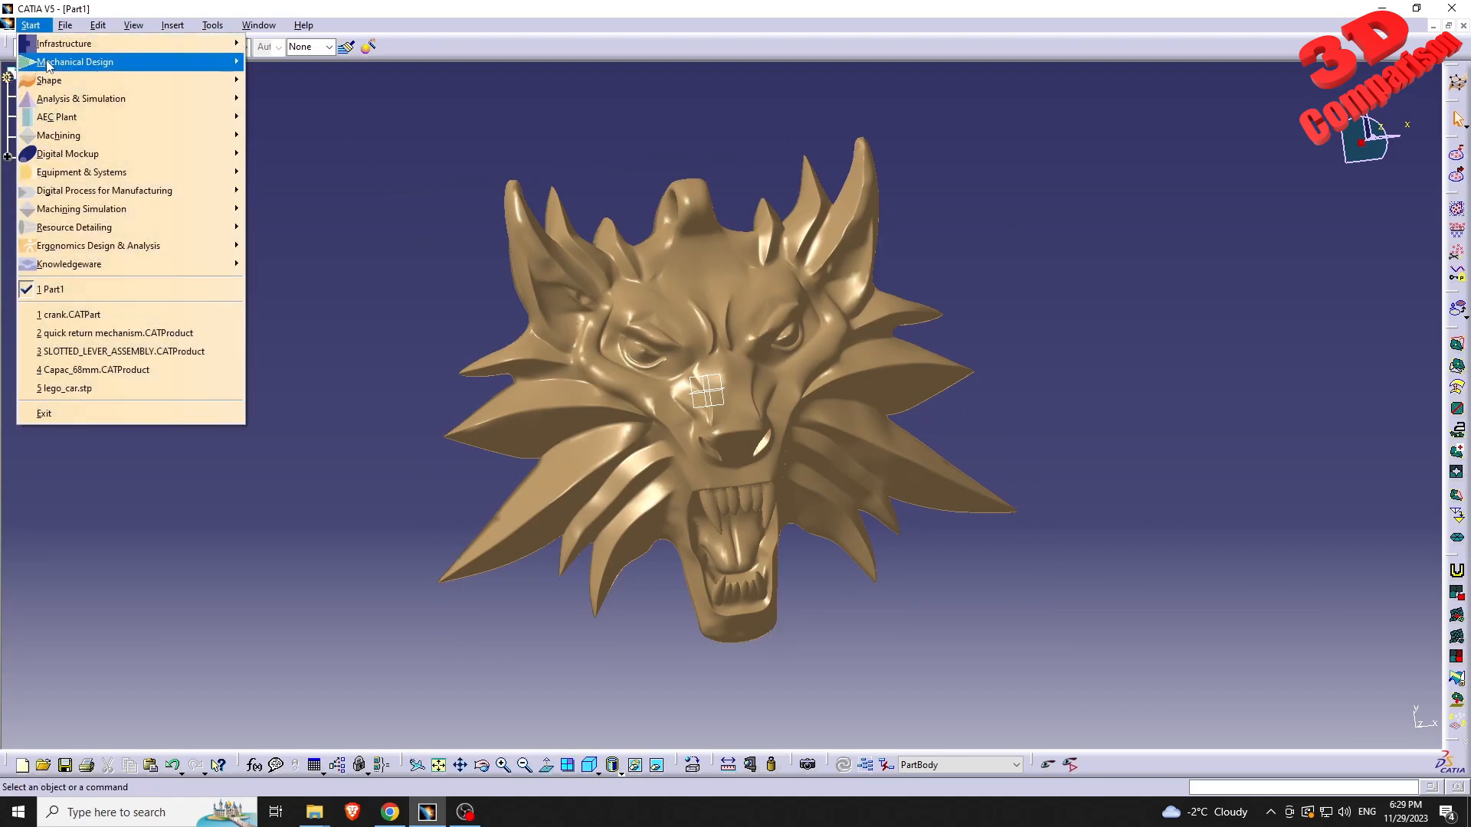
{"action": "mouse_move", "coordinate": [122, 80]}
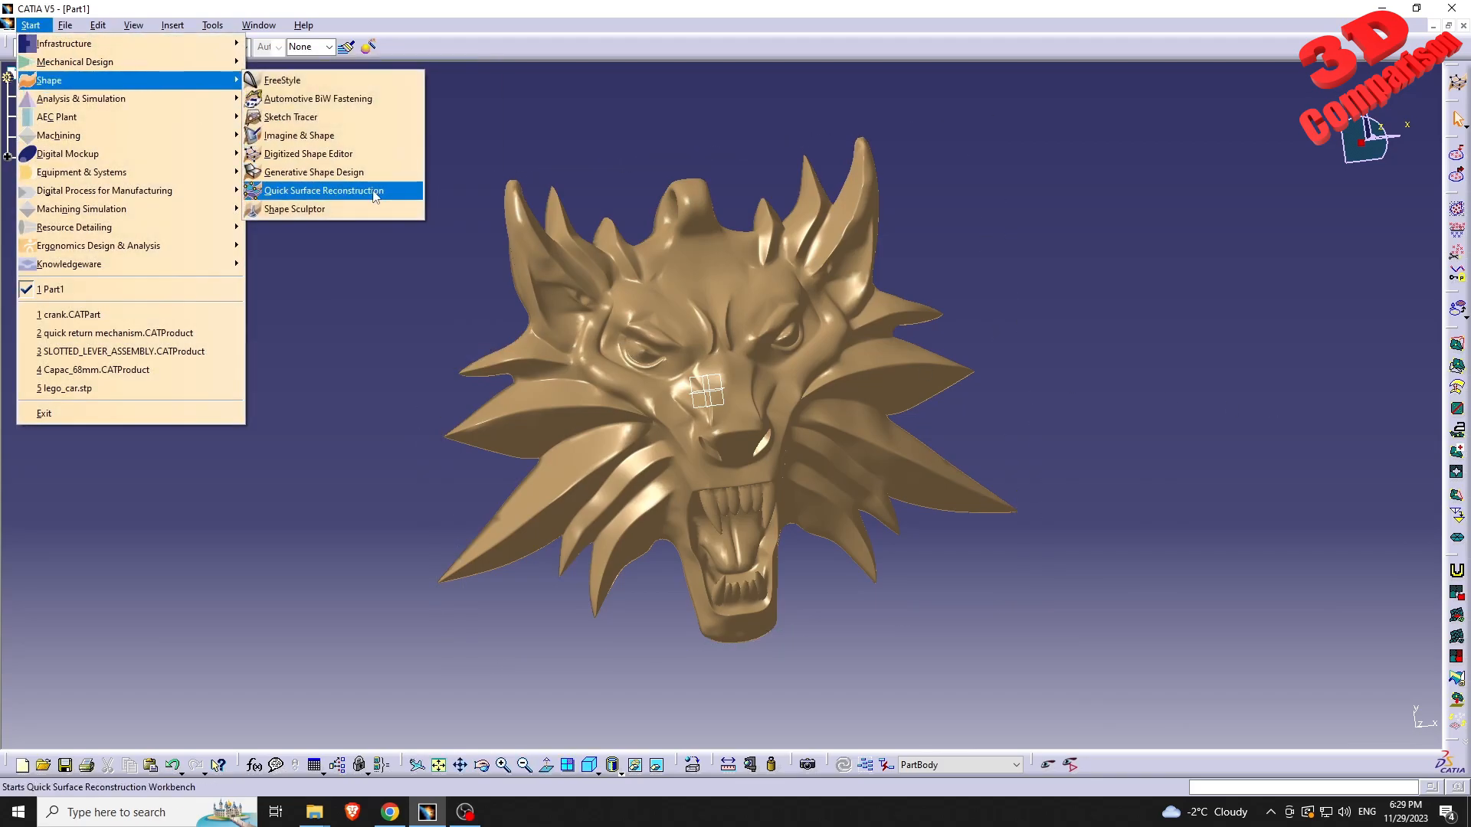
{"action": "left_click", "coordinate": [376, 191]}
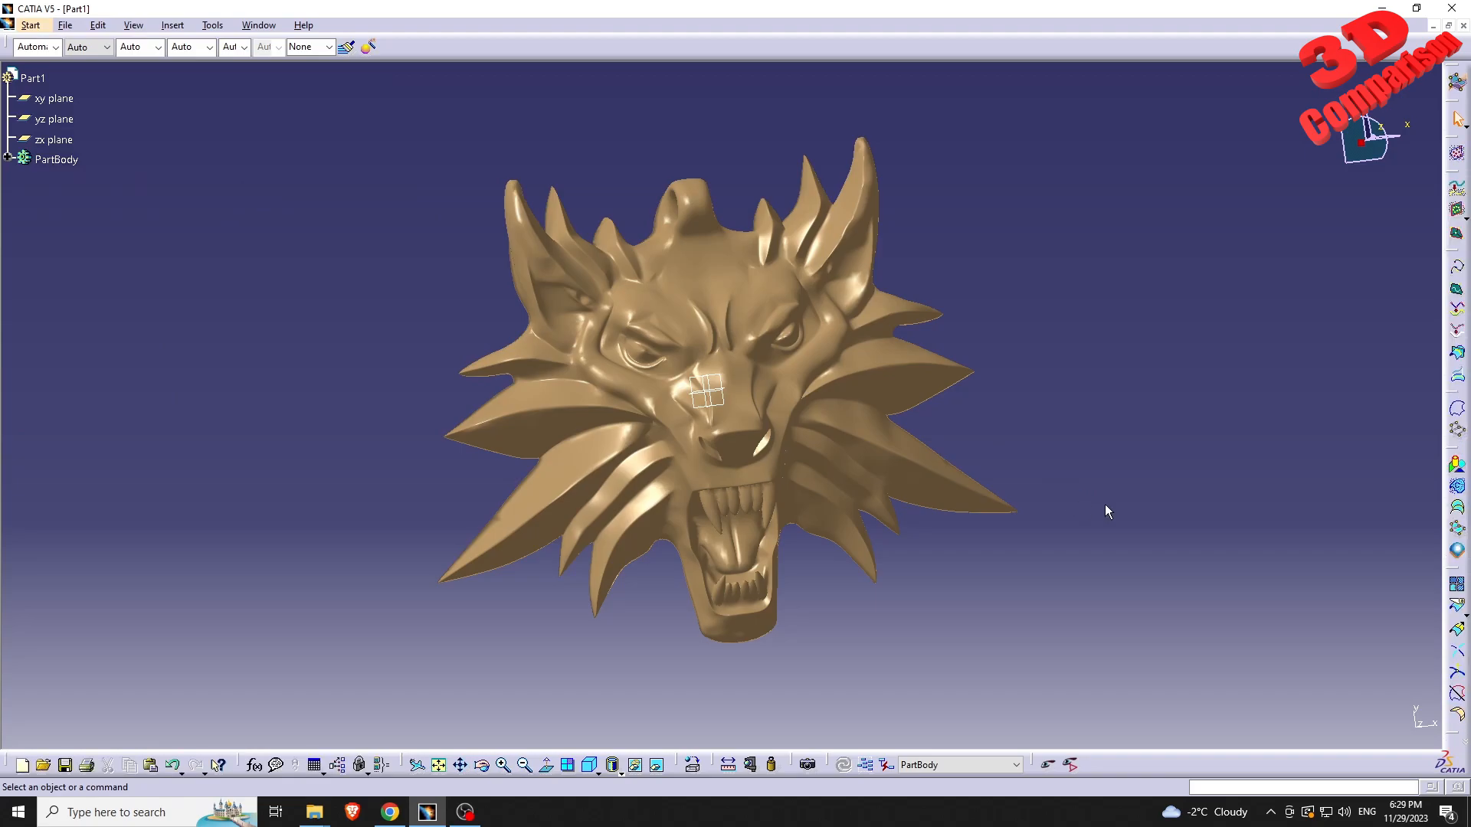
Create an Automatic Surface from the wolf mesh with 0.1 mm mean surface deviation, surface detail 5000 and full internal tangency
{"action": "left_click", "coordinate": [1458, 553]}
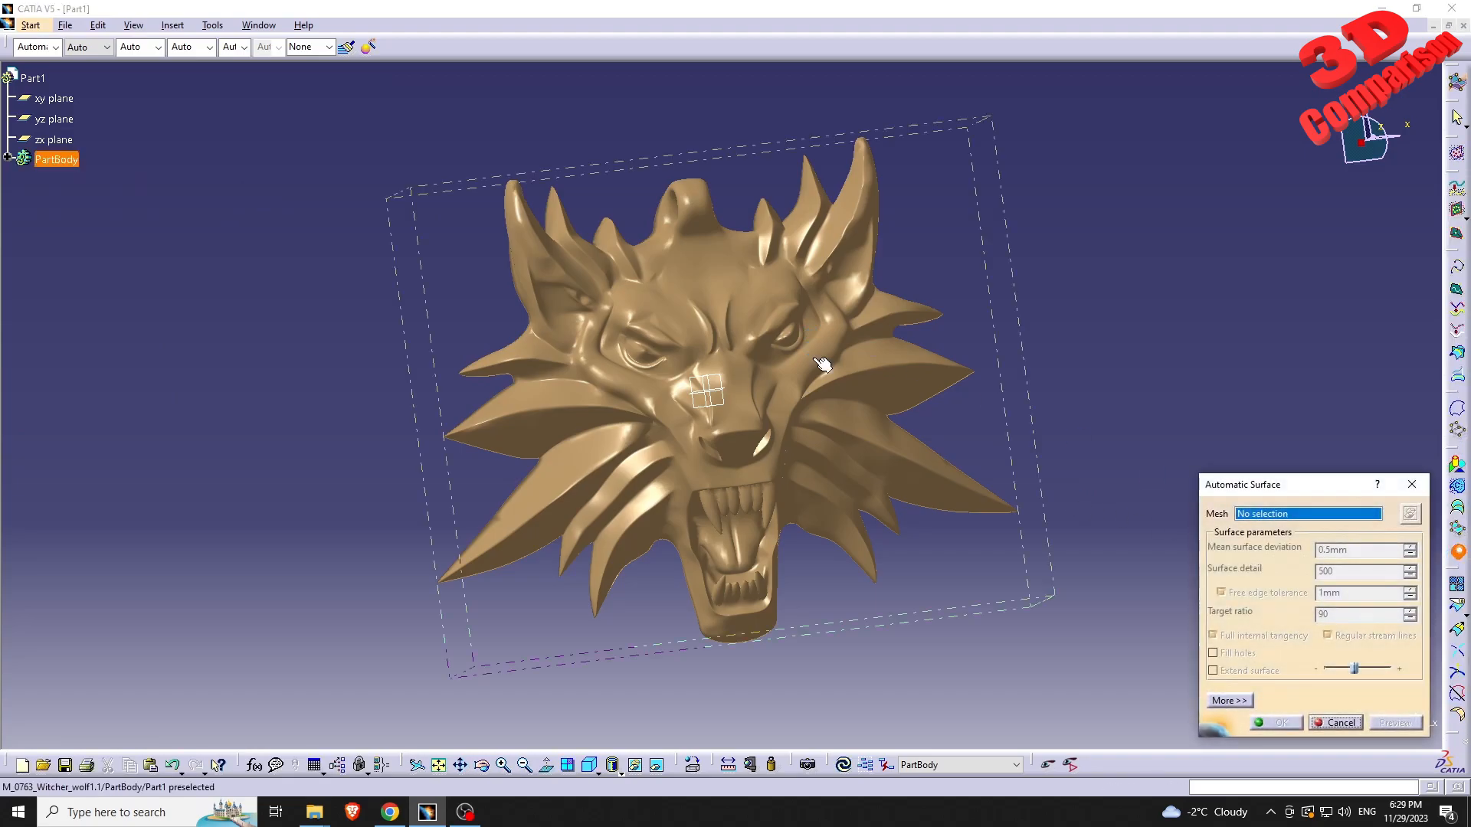
{"action": "left_click", "coordinate": [813, 366]}
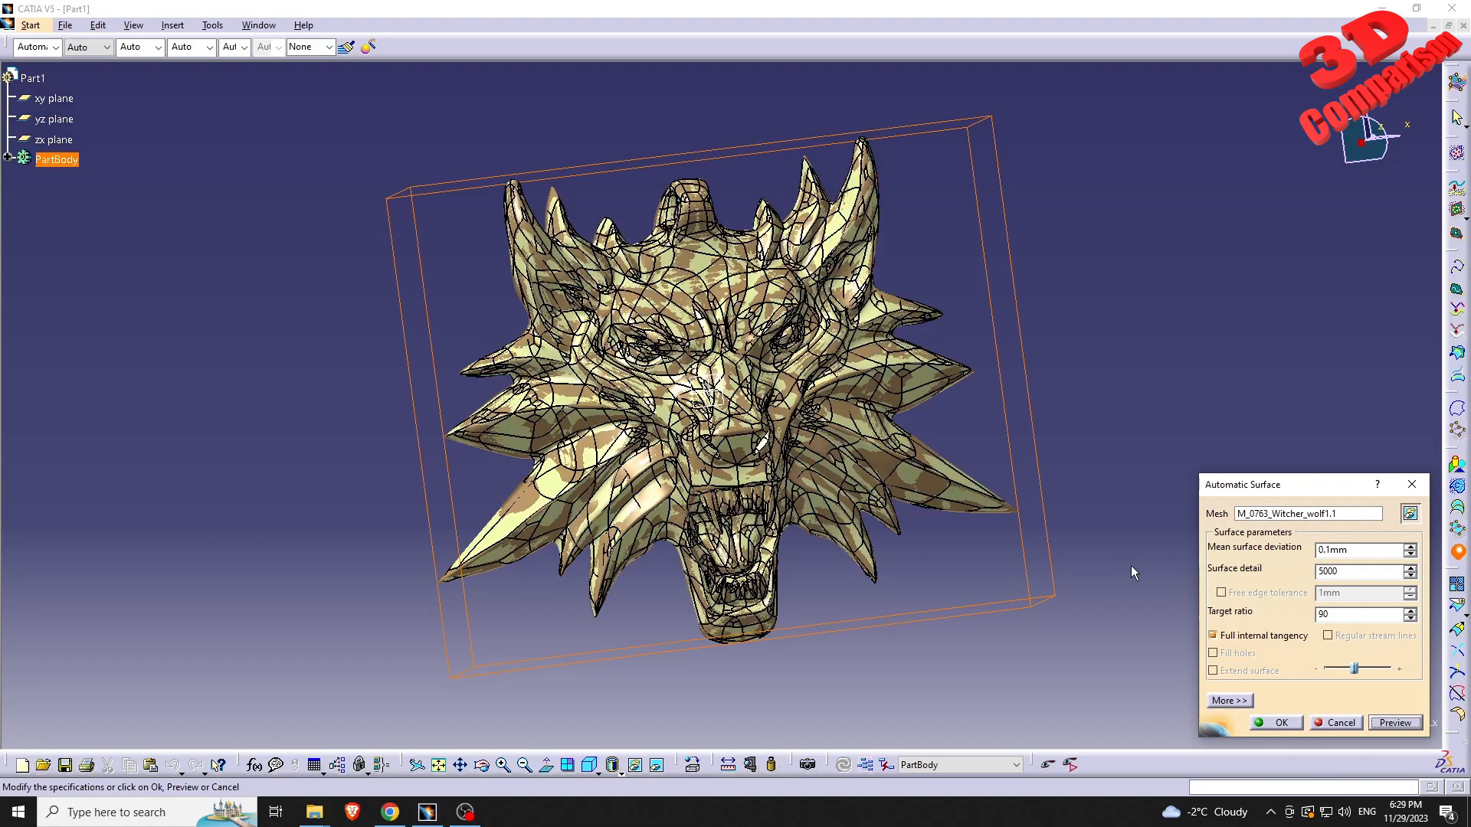
{"action": "left_click", "coordinate": [1277, 723]}
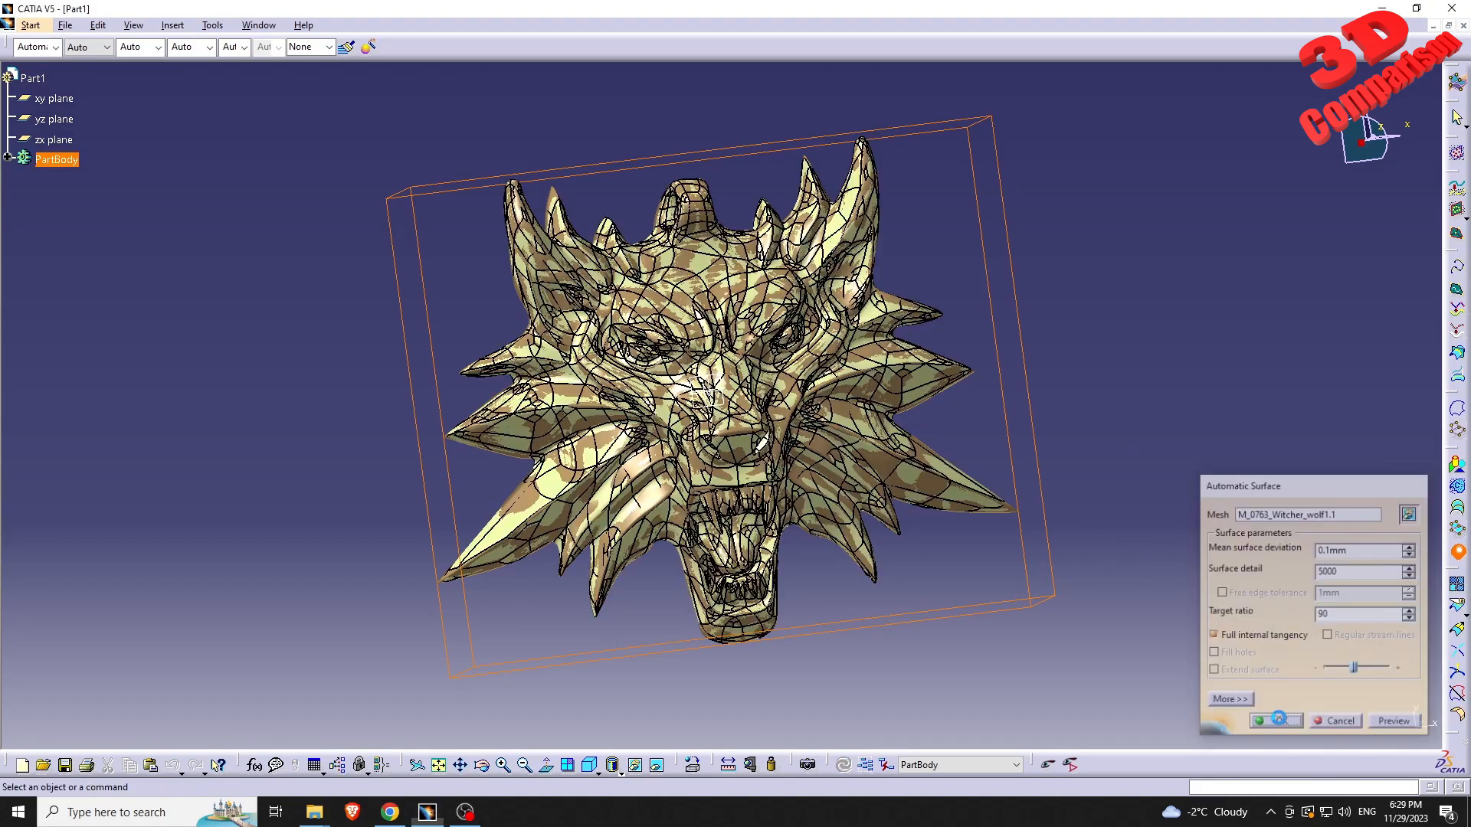
Expand PartBody and hide the imported M_0763_Witcher_wolf1.1 mesh
{"action": "left_click", "coordinate": [9, 157]}
{"action": "left_click", "coordinate": [107, 179]}
{"action": "right_click", "coordinate": [61, 177]}
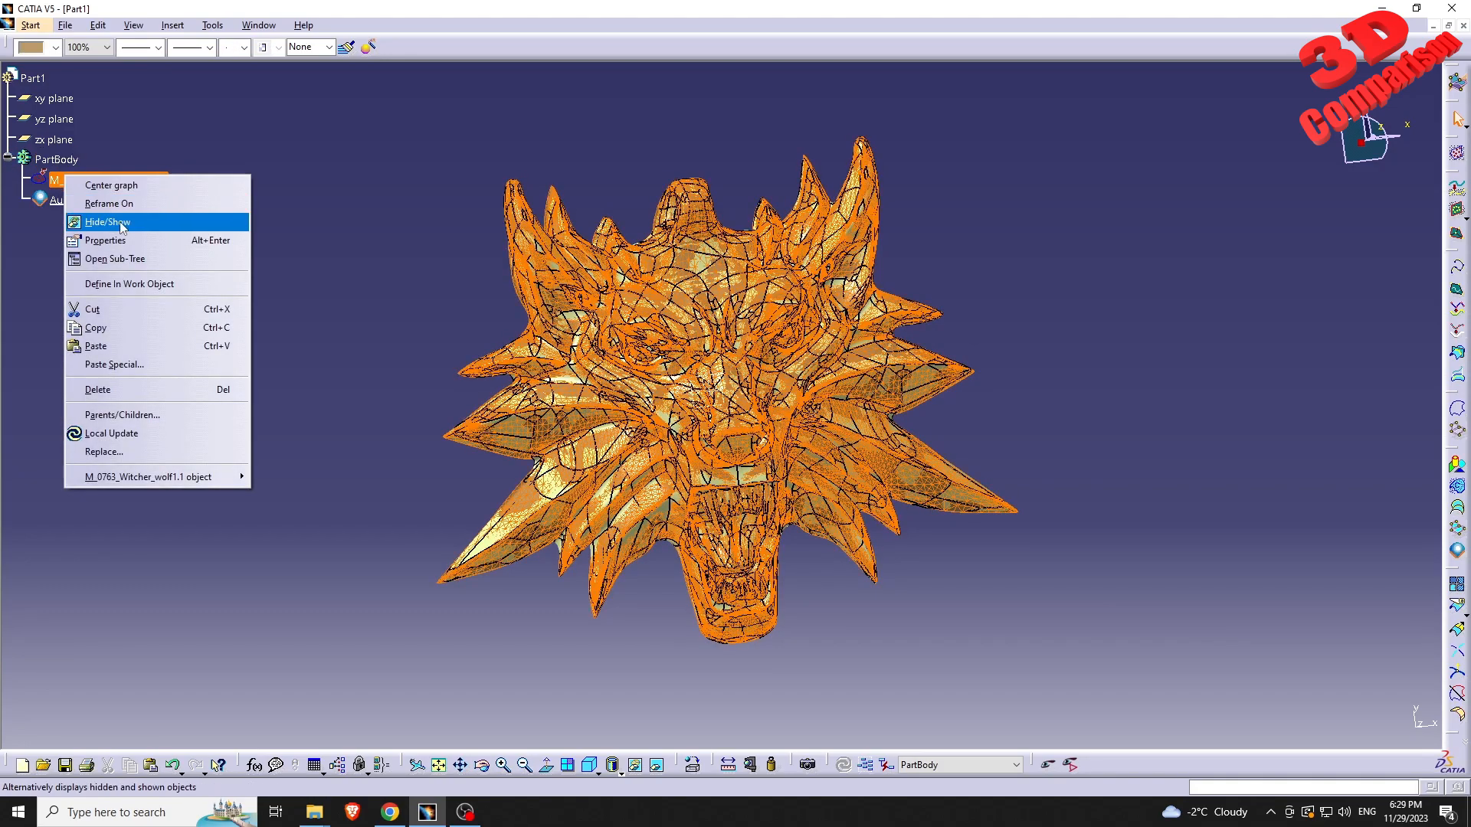
{"action": "left_click", "coordinate": [108, 221]}
Change the model's display style to plain Shading without edges
{"action": "middle_click_drag", "start_coordinate": [788, 509], "coordinate": [661, 659]}
{"action": "left_click", "coordinate": [615, 768]}
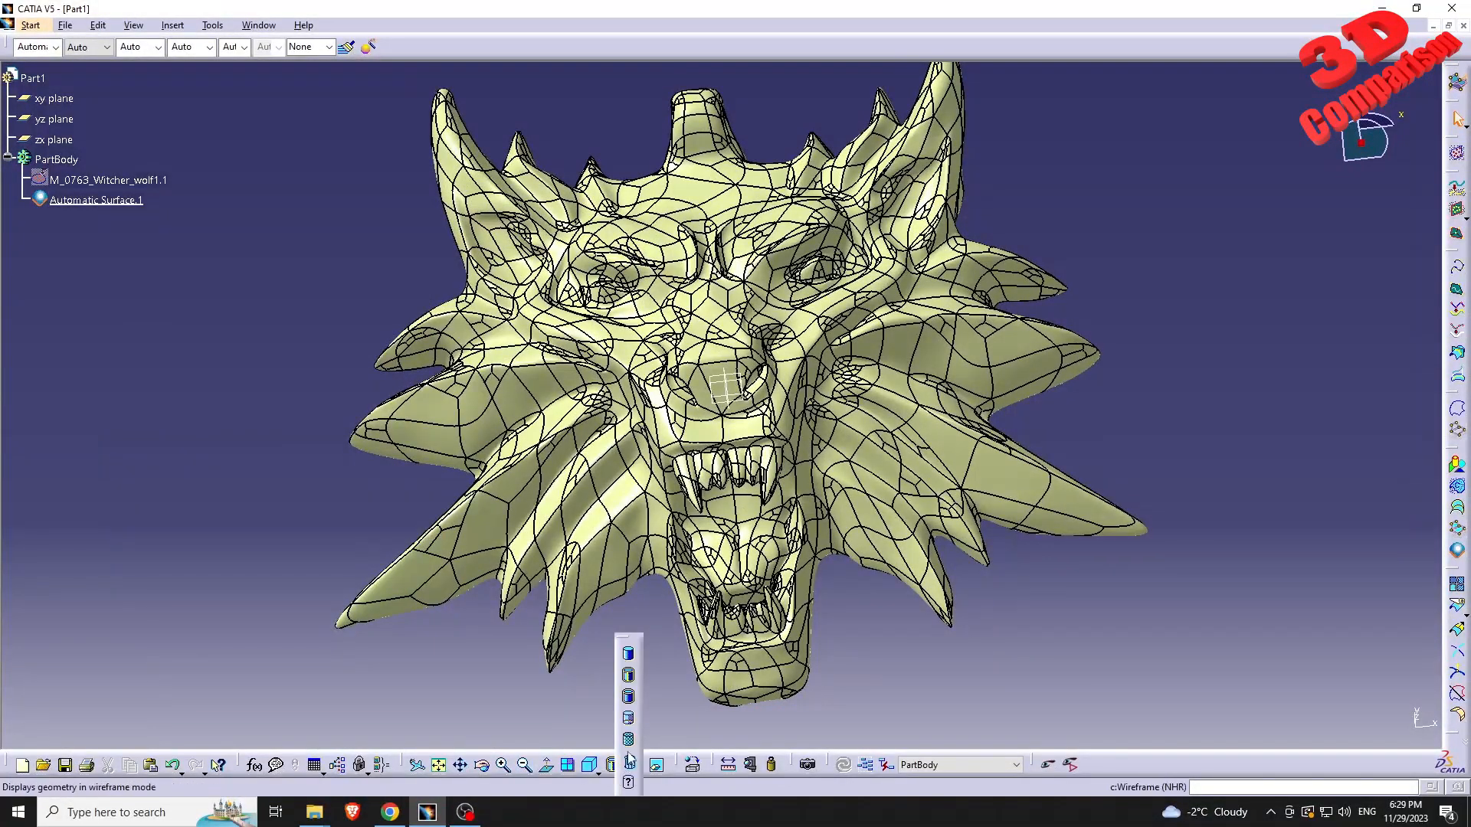
{"action": "left_click", "coordinate": [635, 681]}
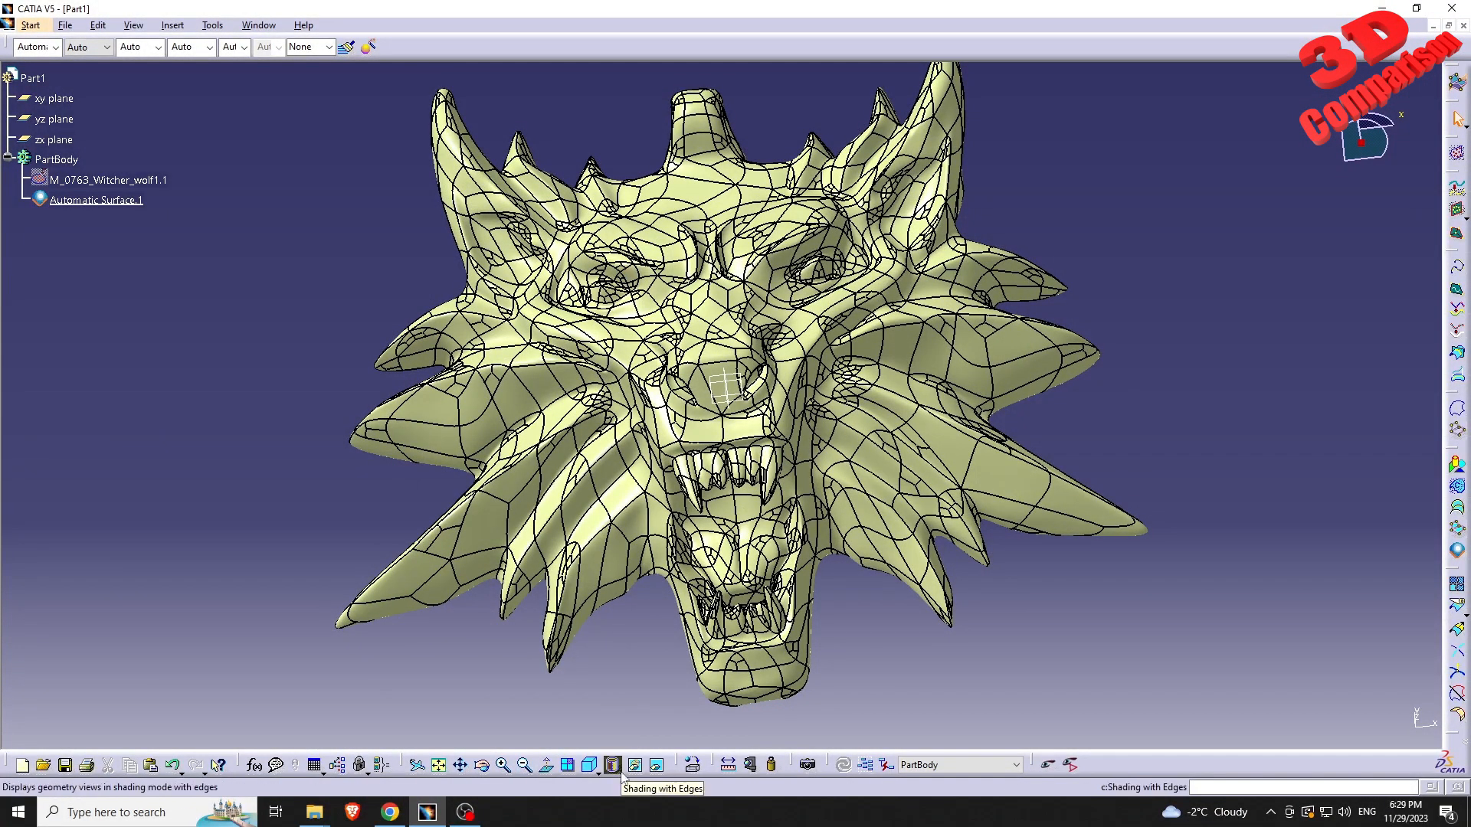
{"action": "left_click", "coordinate": [617, 770]}
{"action": "left_click", "coordinate": [634, 653]}
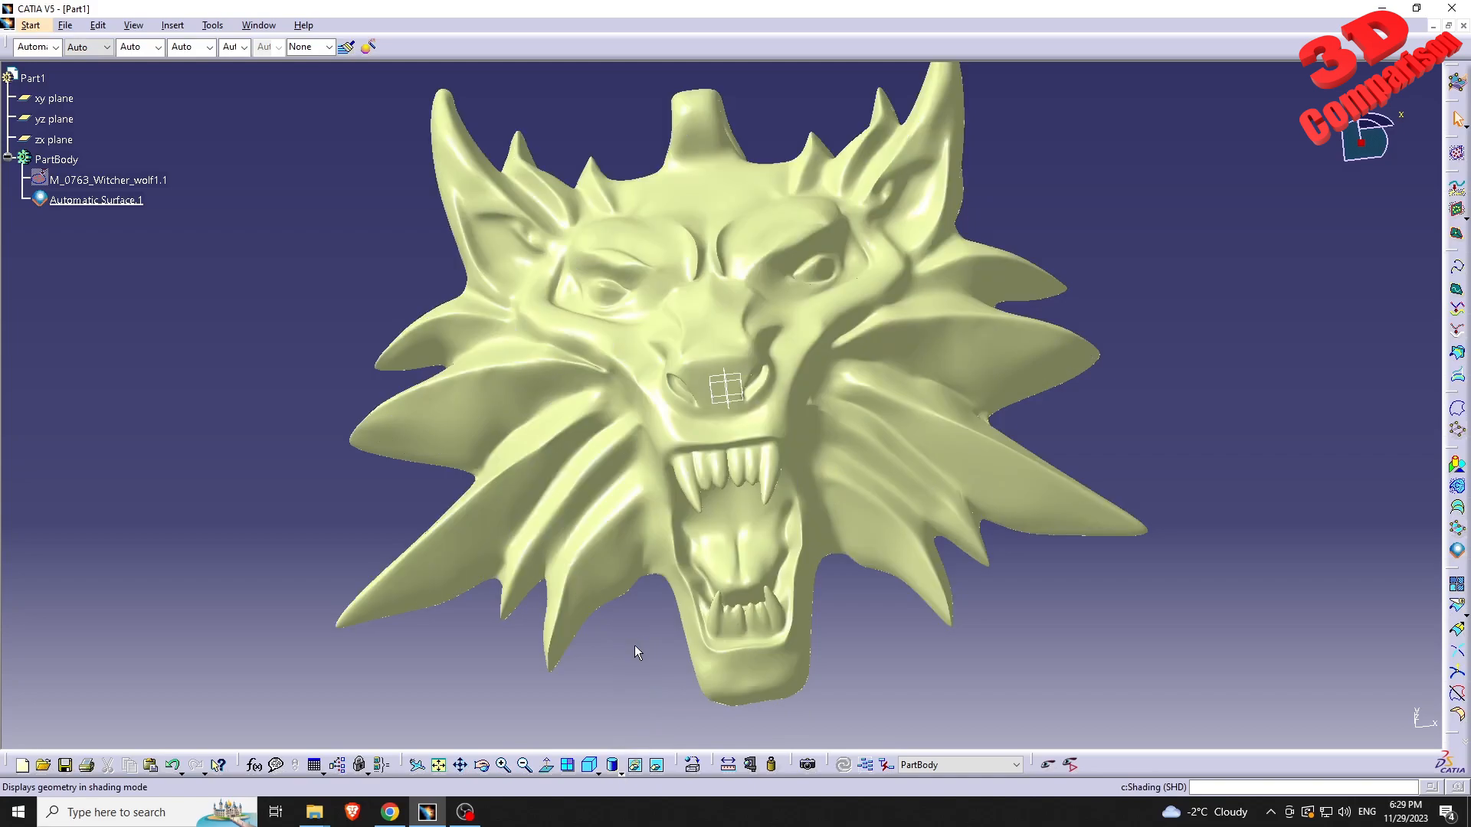
Edit the wolf's automatic surface, setting its surface detail to 10000
{"action": "middle_click_drag", "start_coordinate": [615, 373], "coordinate": [602, 304]}
{"action": "right_click", "coordinate": [98, 203]}
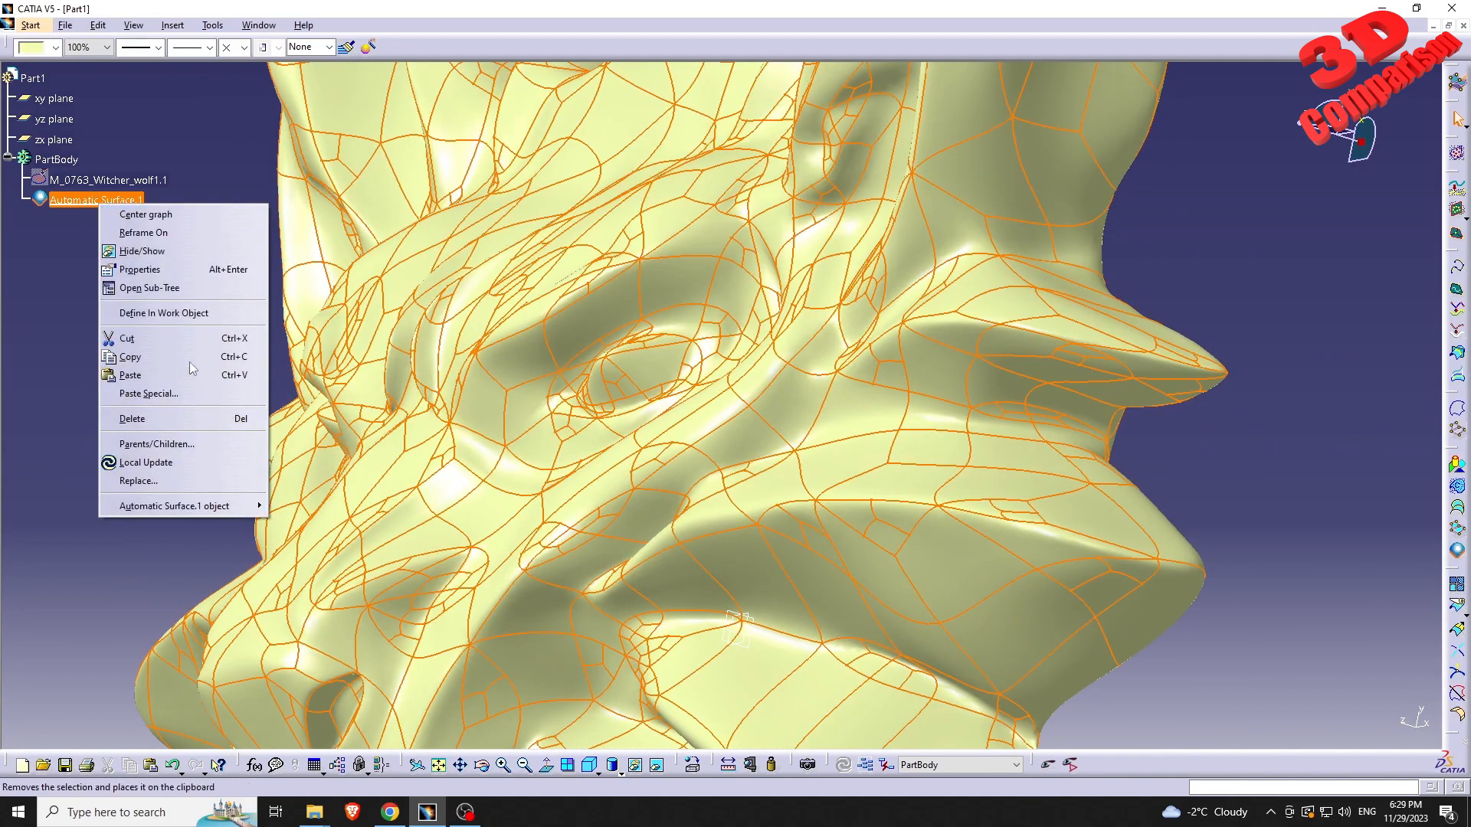
{"action": "mouse_move", "coordinate": [194, 509]}
{"action": "left_click", "coordinate": [306, 505]}
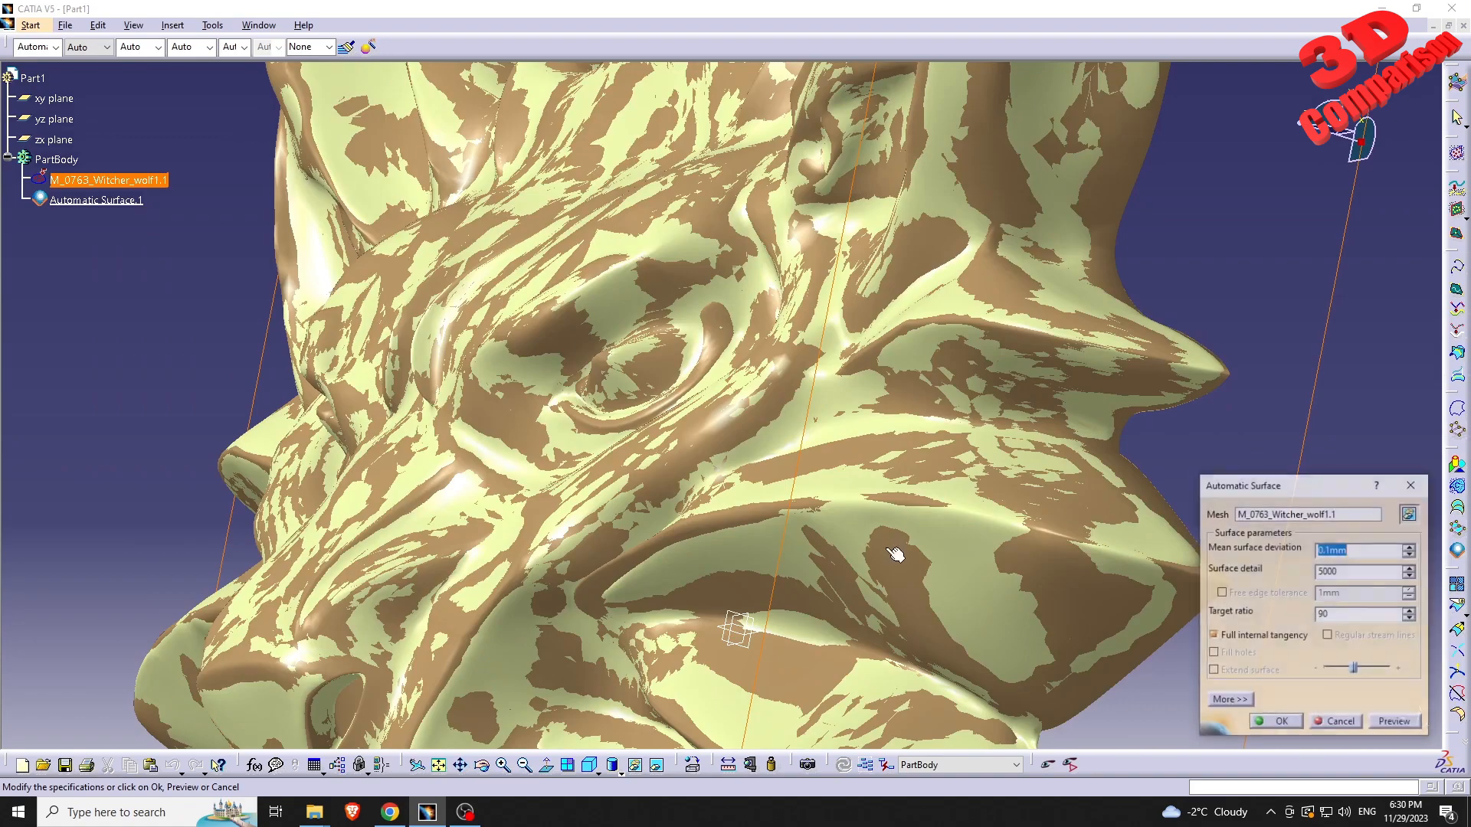
{"action": "left_click", "coordinate": [1347, 575]}
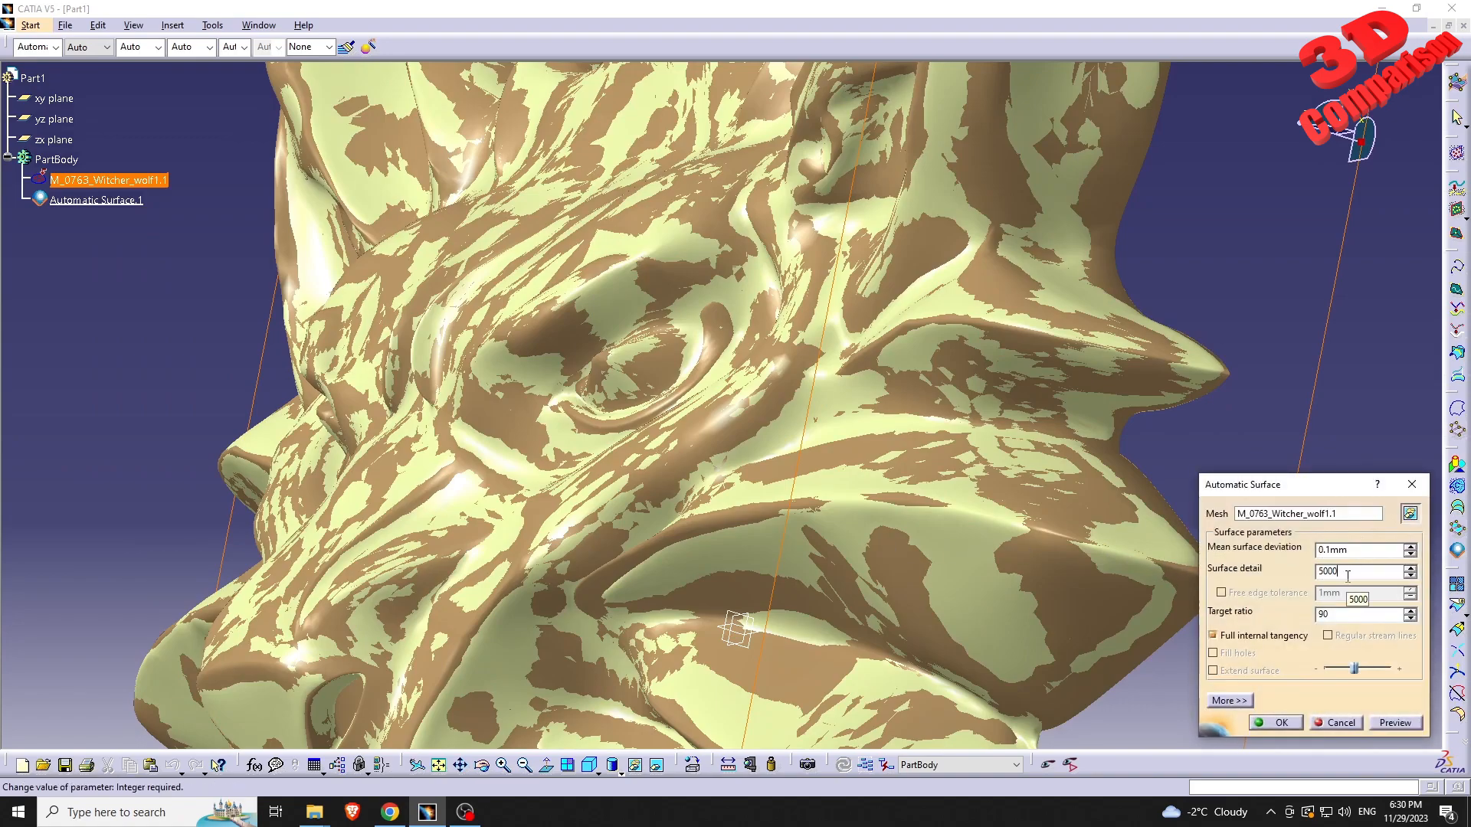
{"action": "double_click", "coordinate": [1351, 575]}
{"action": "type", "text": "10"}
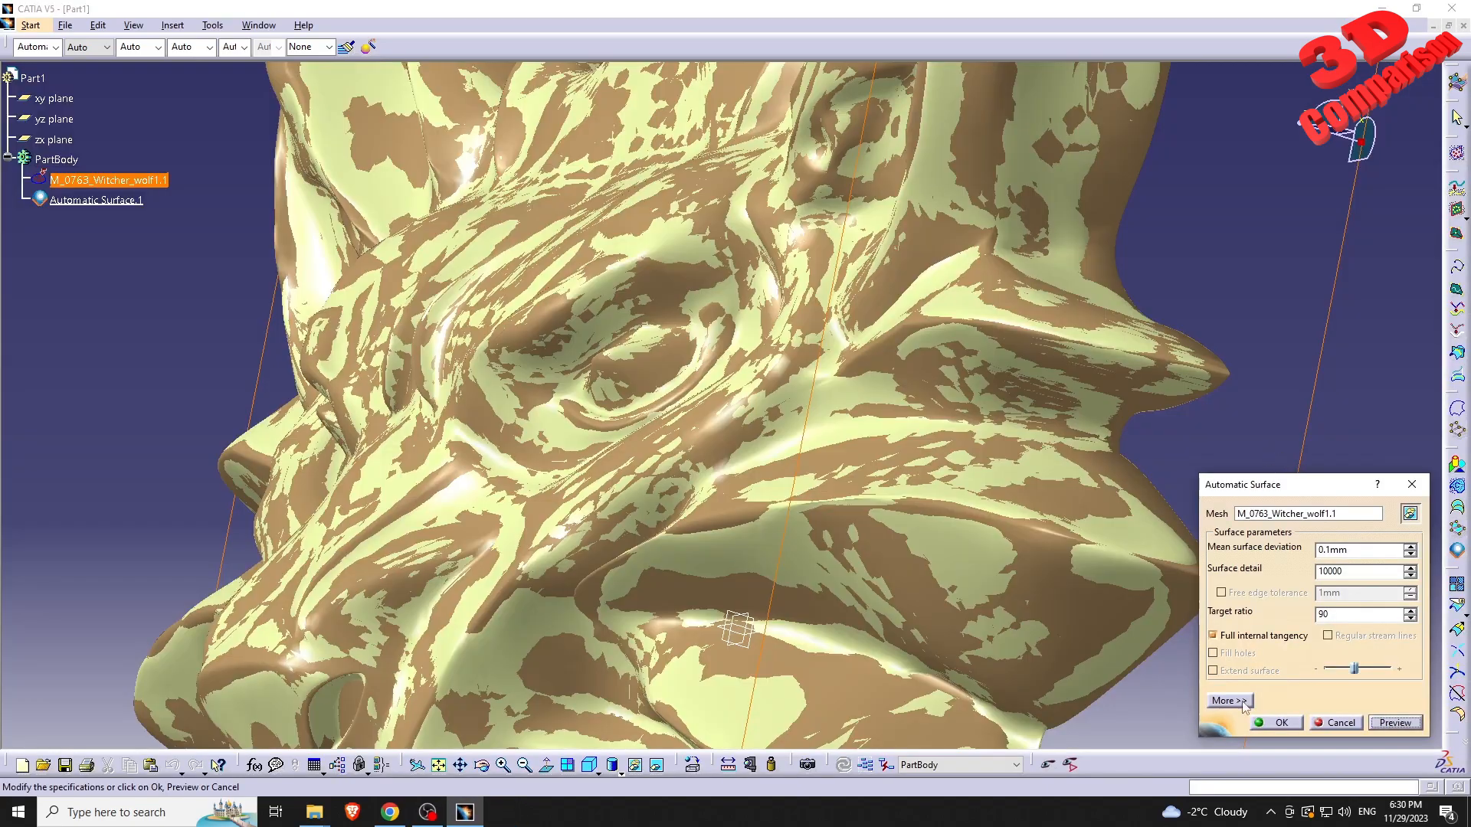
{"action": "left_click", "coordinate": [1273, 722]}
Hide the M_0763_Witcher_wolf1.1 mesh so only the refined automatic surface stays displayed
{"action": "right_click", "coordinate": [96, 181]}
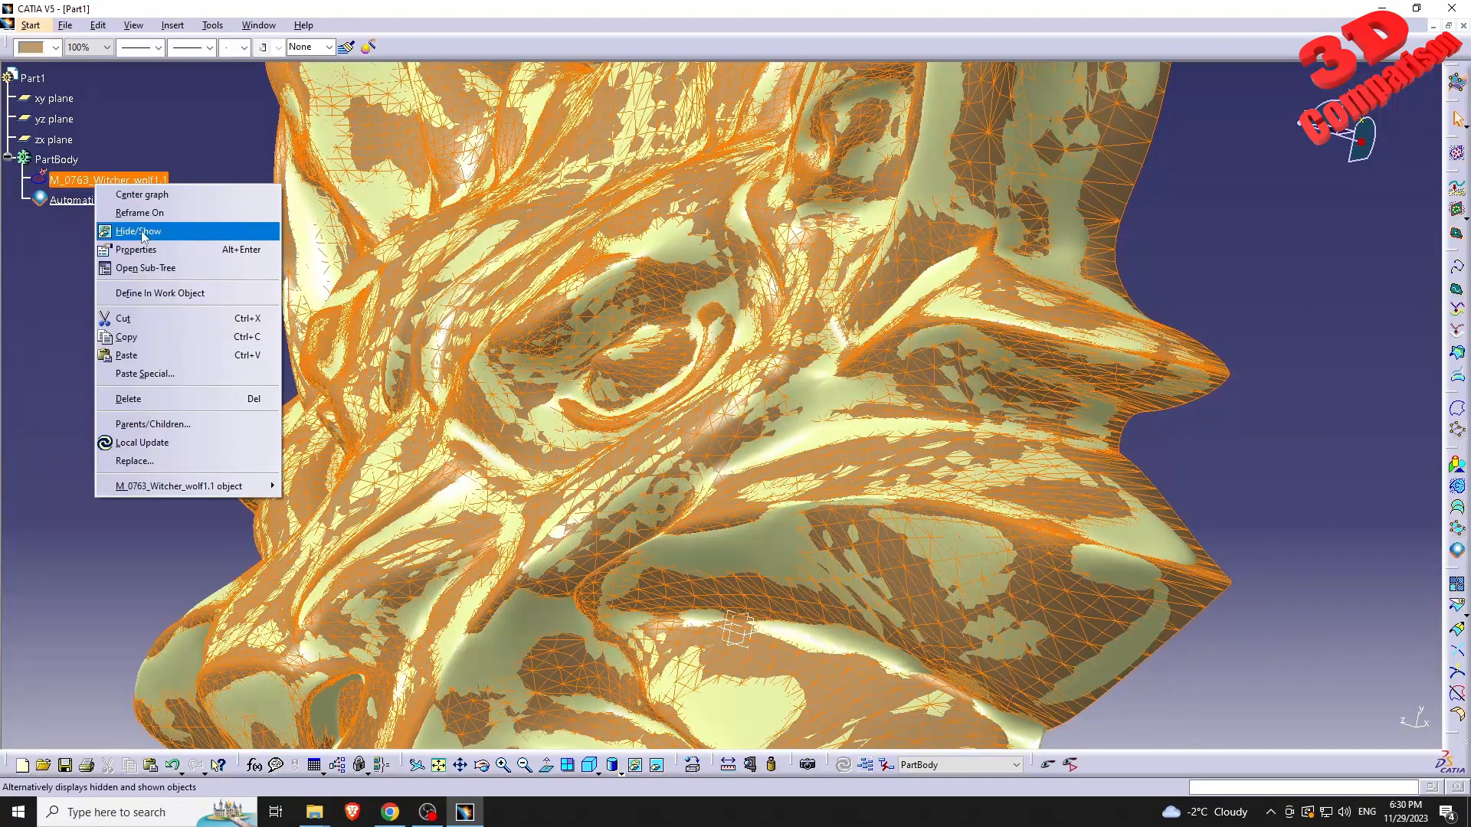
{"action": "left_click", "coordinate": [143, 232]}
{"action": "middle_click_drag", "start_coordinate": [526, 418], "coordinate": [747, 459]}
{"action": "middle_click_drag", "start_coordinate": [532, 479], "coordinate": [657, 485]}
{"action": "middle_click_drag", "start_coordinate": [714, 362], "coordinate": [613, 250]}
{"action": "middle_click_drag", "start_coordinate": [763, 271], "coordinate": [674, 290]}
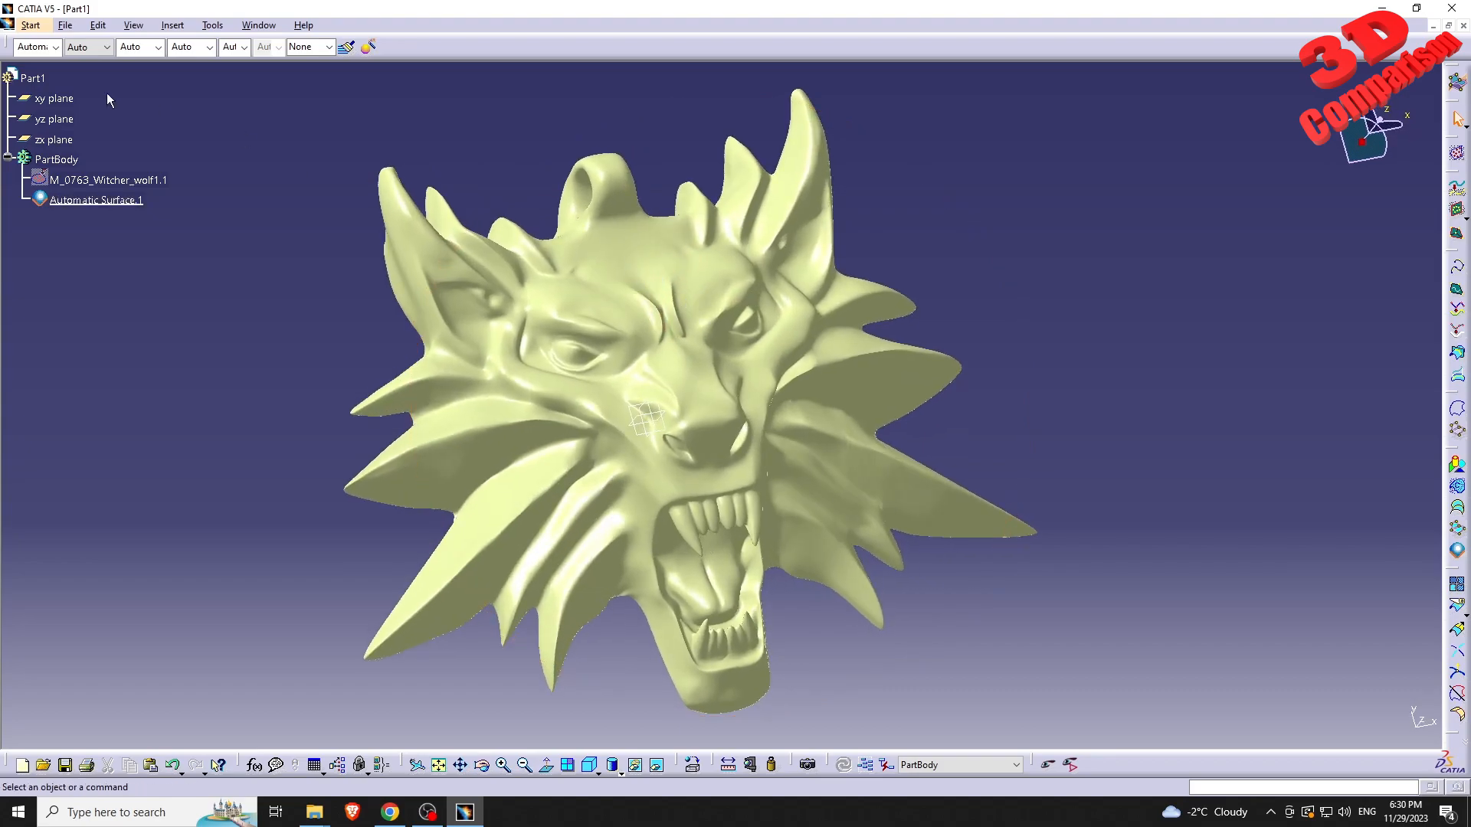
Switch to the Part Design workbench and turn the wolf's automatic surface into a solid with Close Surface
{"action": "left_click", "coordinate": [39, 28]}
{"action": "mouse_move", "coordinate": [73, 63]}
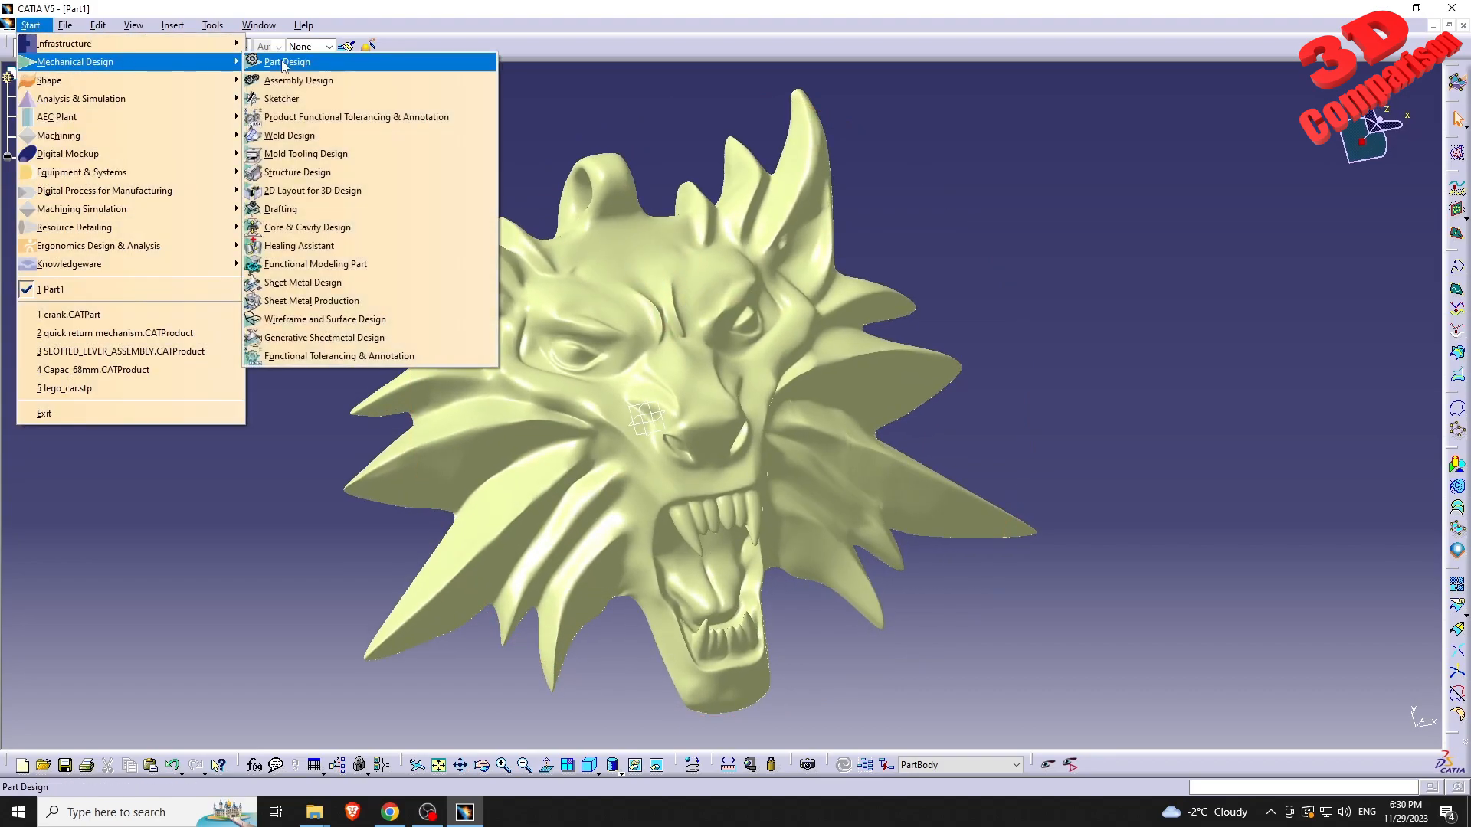
{"action": "left_click", "coordinate": [285, 64]}
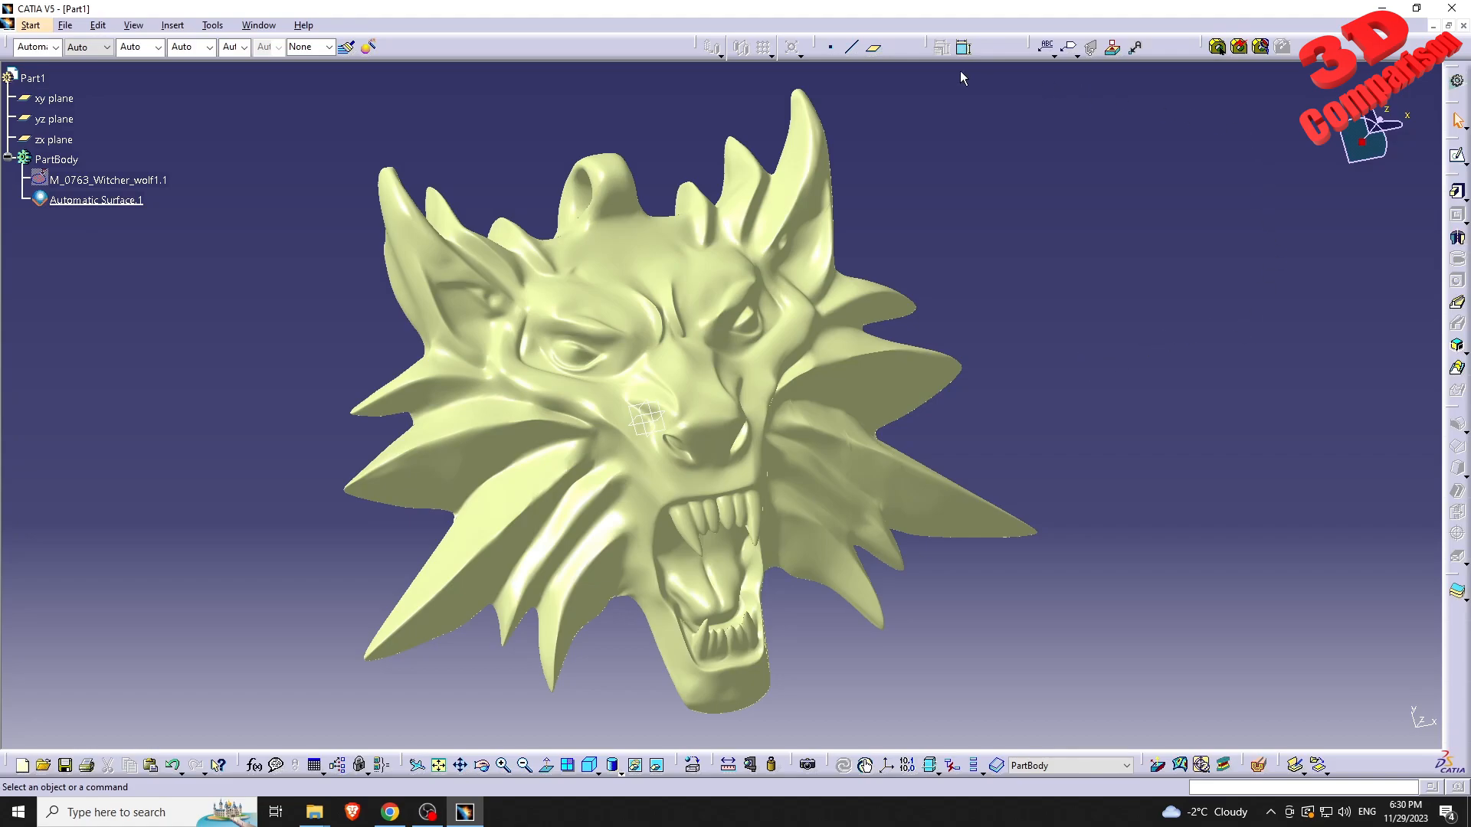
{"action": "left_click", "coordinate": [1466, 601]}
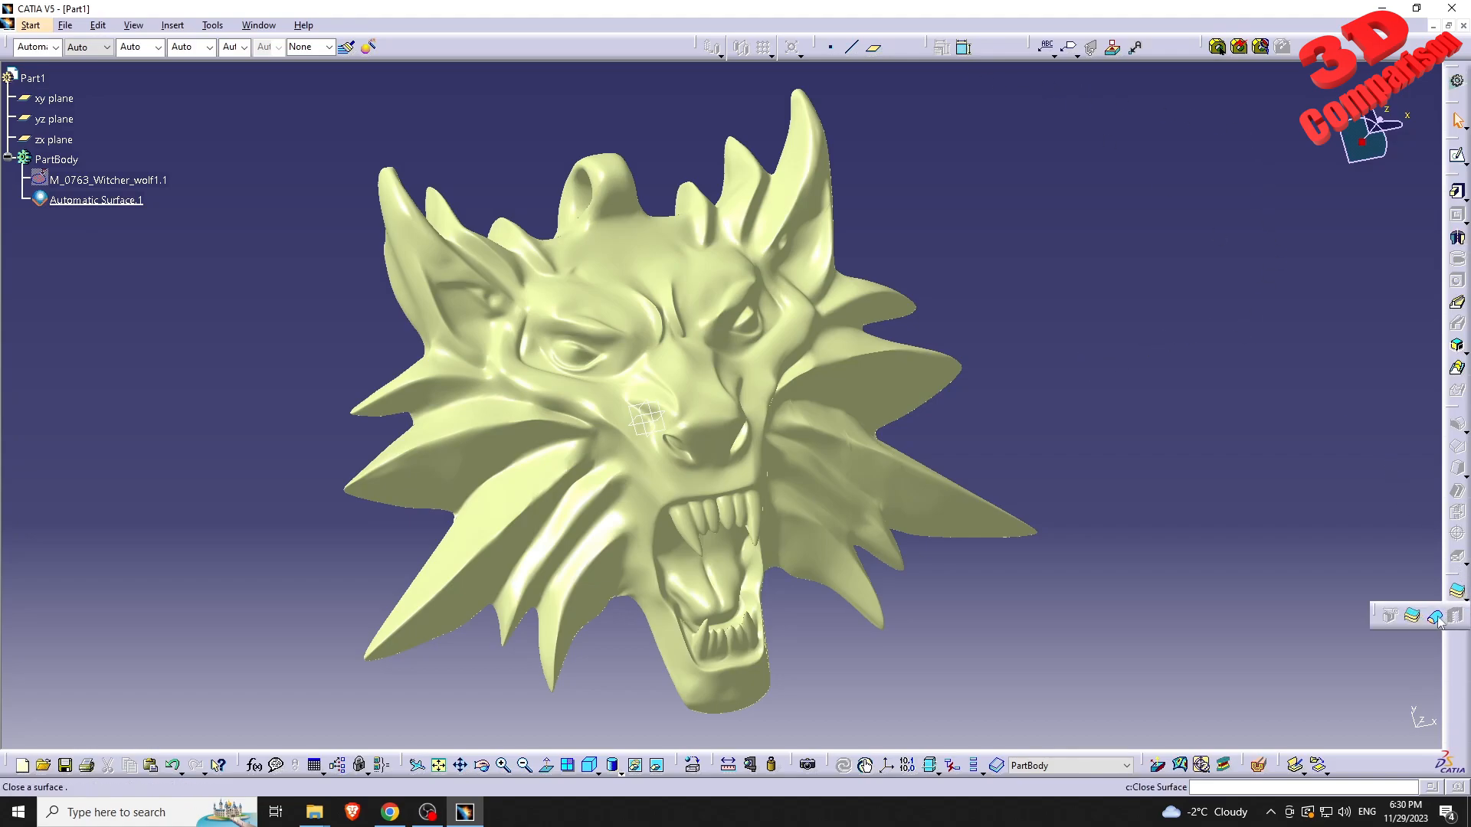
{"action": "left_click", "coordinate": [1431, 614]}
{"action": "left_click", "coordinate": [806, 414]}
{"action": "left_click", "coordinate": [1346, 723]}
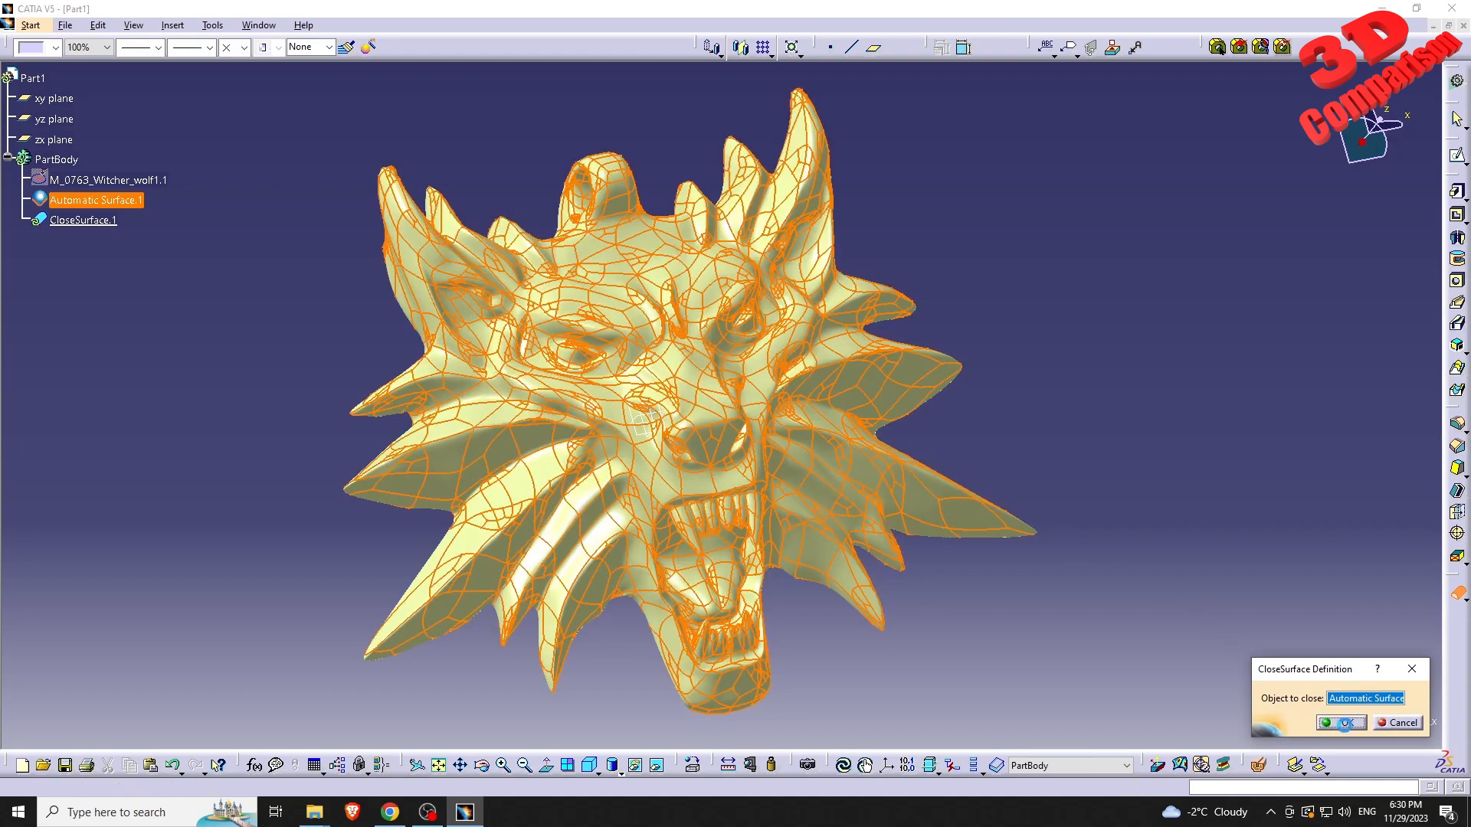
Hide the automatic surface so only the closed solid is displayed
{"action": "left_click", "coordinate": [249, 298]}
{"action": "right_click", "coordinate": [130, 201]}
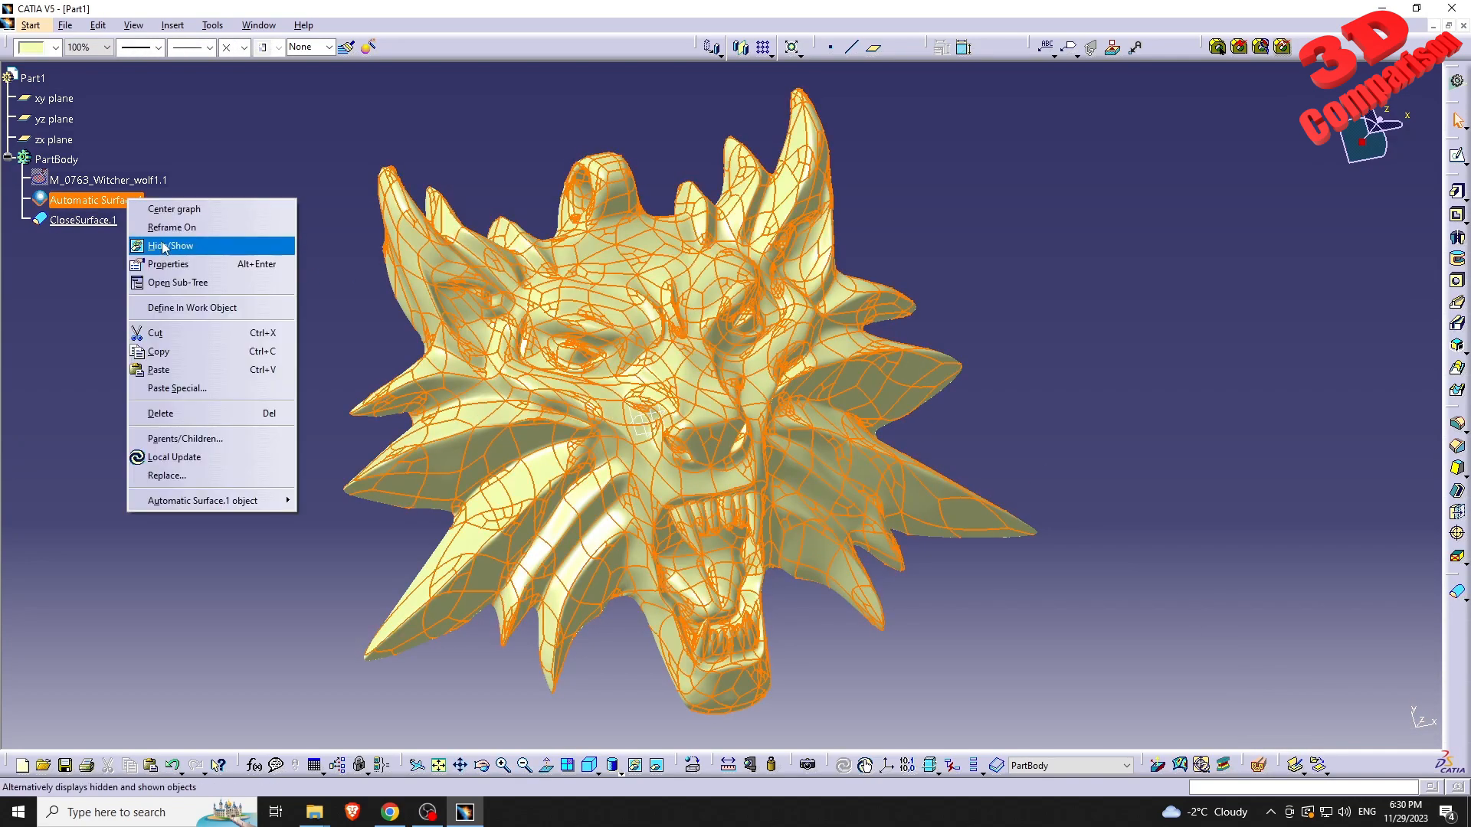
{"action": "left_click", "coordinate": [165, 247]}
{"action": "middle_click_drag", "start_coordinate": [1018, 430], "coordinate": [674, 408]}
Section the wolf solid dynamically to examine its interior from several angles
{"action": "left_click", "coordinate": [1259, 765]}
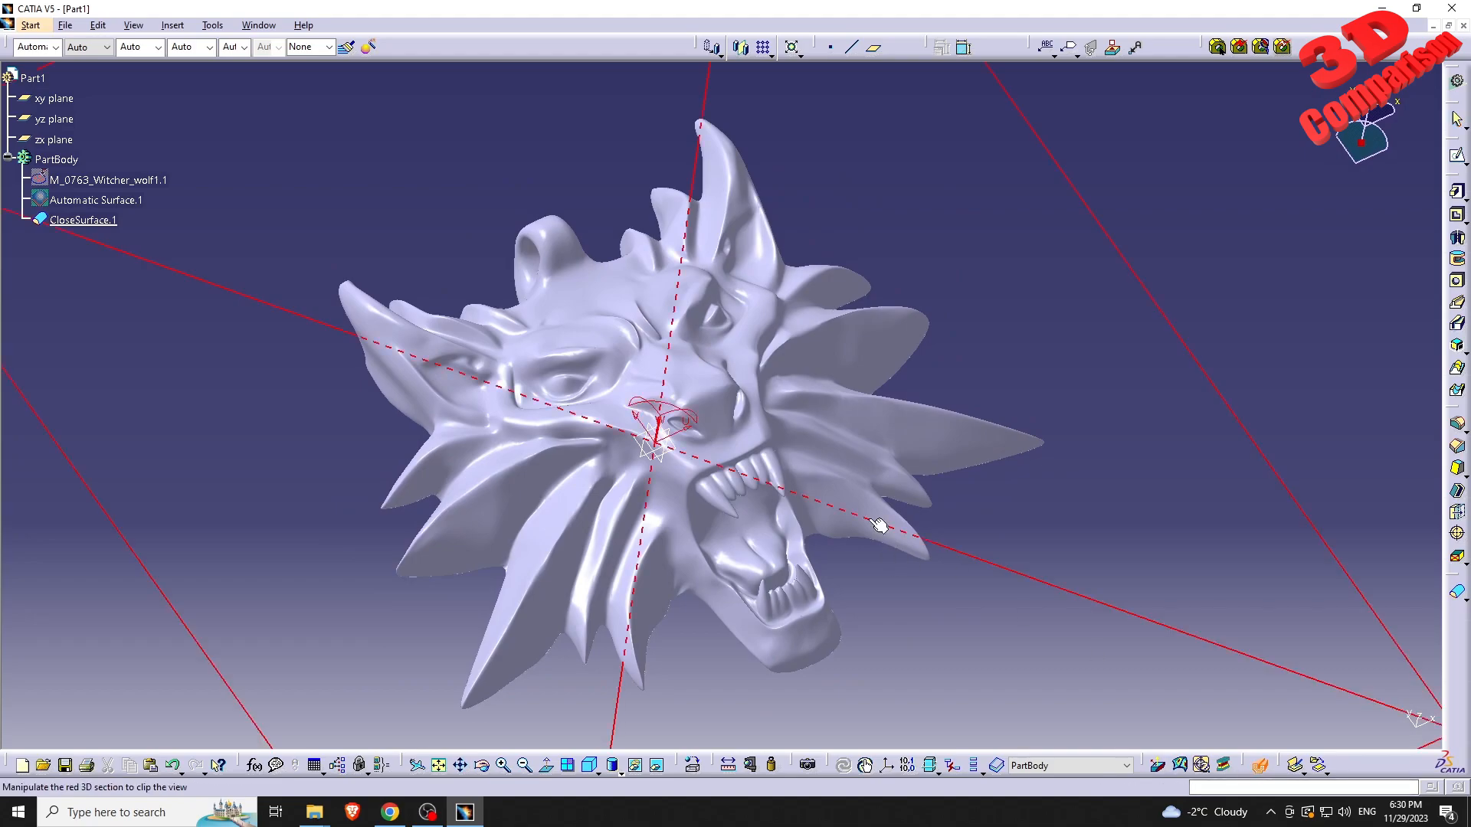
{"action": "left_click_drag", "start_coordinate": [728, 407], "coordinate": [718, 371]}
{"action": "middle_click_drag", "start_coordinate": [880, 351], "coordinate": [703, 381]}
{"action": "middle_click_drag", "start_coordinate": [732, 458], "coordinate": [697, 493]}
{"action": "middle_click_drag", "start_coordinate": [605, 536], "coordinate": [722, 561]}
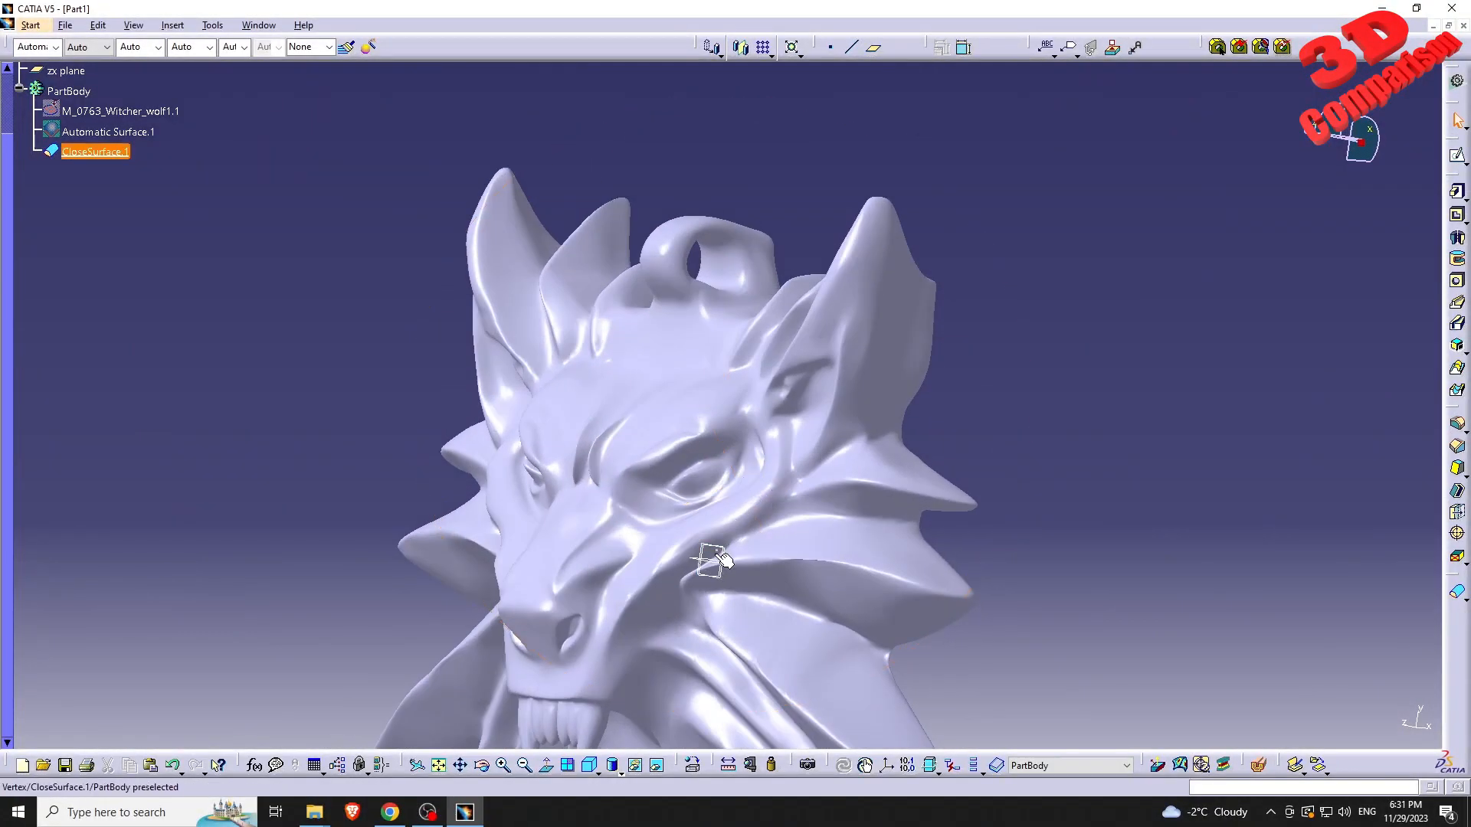
Start a sketch on the yz plane and cut the part by the sketch plane at the hanging loop
{"action": "left_click", "coordinate": [722, 561]}
{"action": "left_click", "coordinate": [1454, 157]}
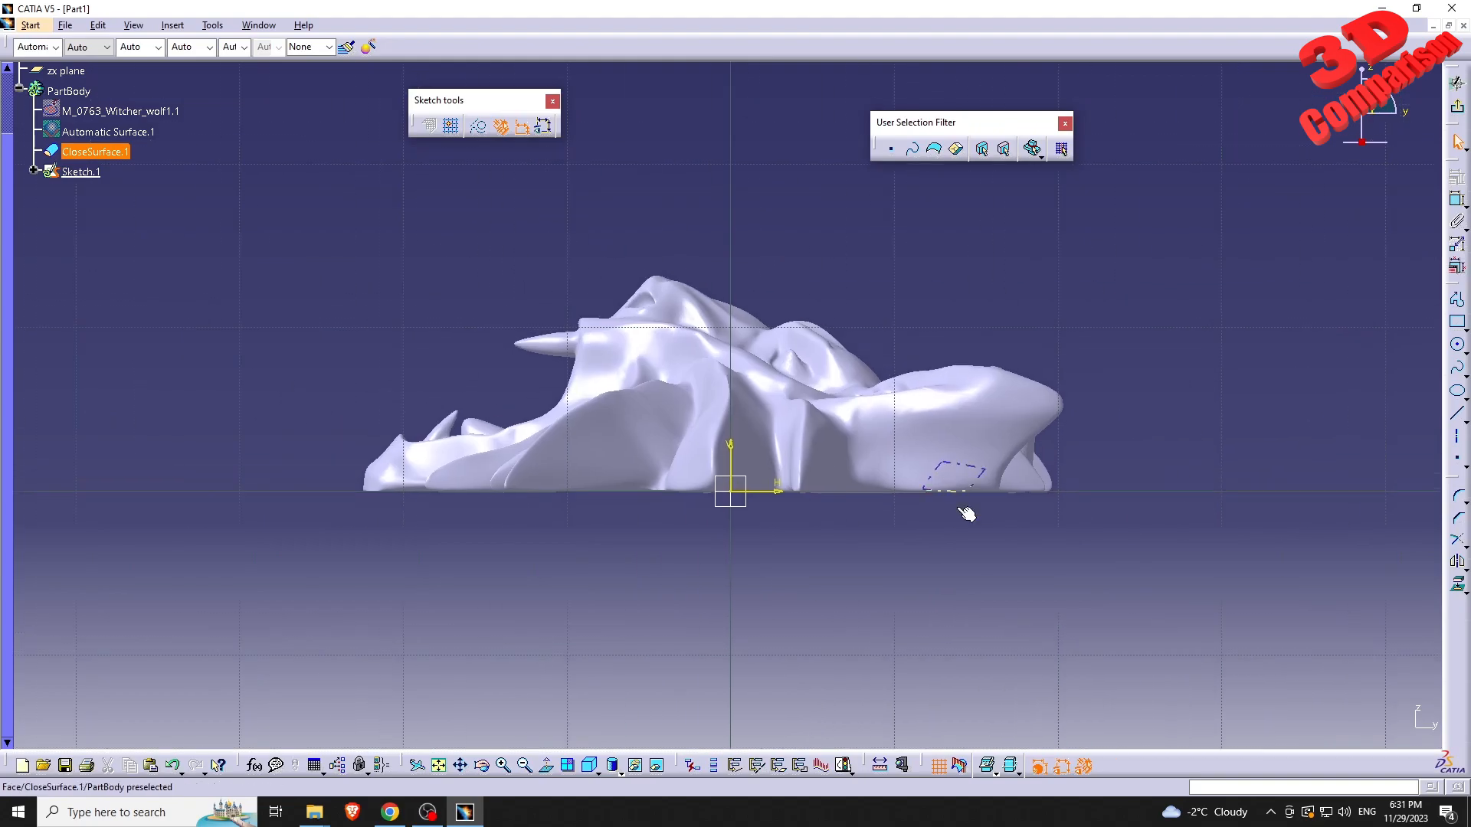
{"action": "left_click", "coordinate": [961, 768]}
{"action": "mouse_move", "coordinate": [1045, 524]}
{"action": "middle_mouse_down"}
{"action": "mouse_move", "coordinate": [777, 514]}
{"action": "mouse_move", "coordinate": [774, 360]}
{"action": "middle_mouse_up"}
{"action": "middle_click_drag", "start_coordinate": [687, 509], "coordinate": [794, 375]}
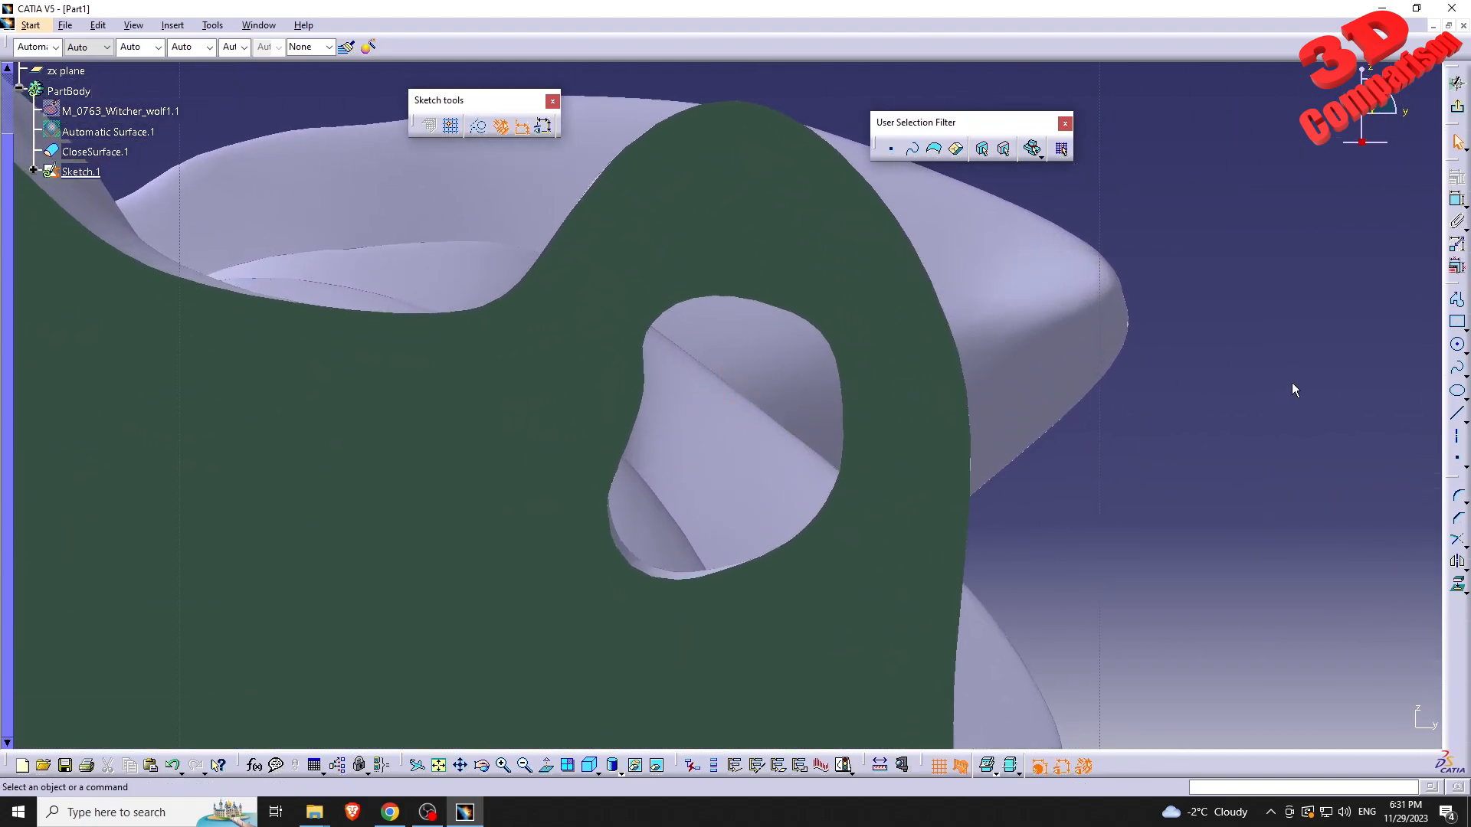
Draw a circle about 1.7 mm in radius around the hanging loop's hole, fine-tune its fit, and finish the sketch
{"action": "left_click", "coordinate": [1458, 346]}
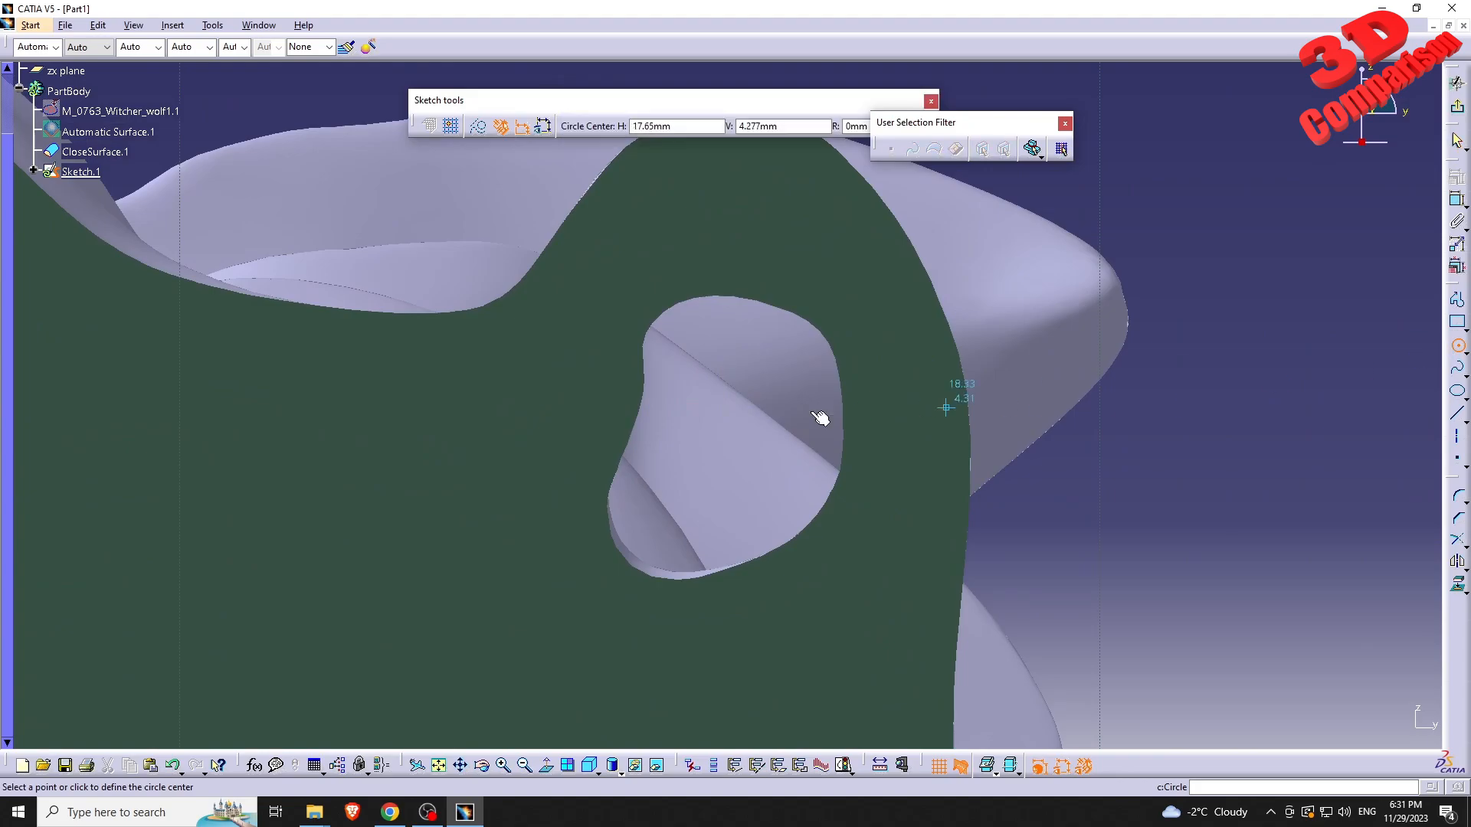
{"action": "left_click", "coordinate": [712, 443]}
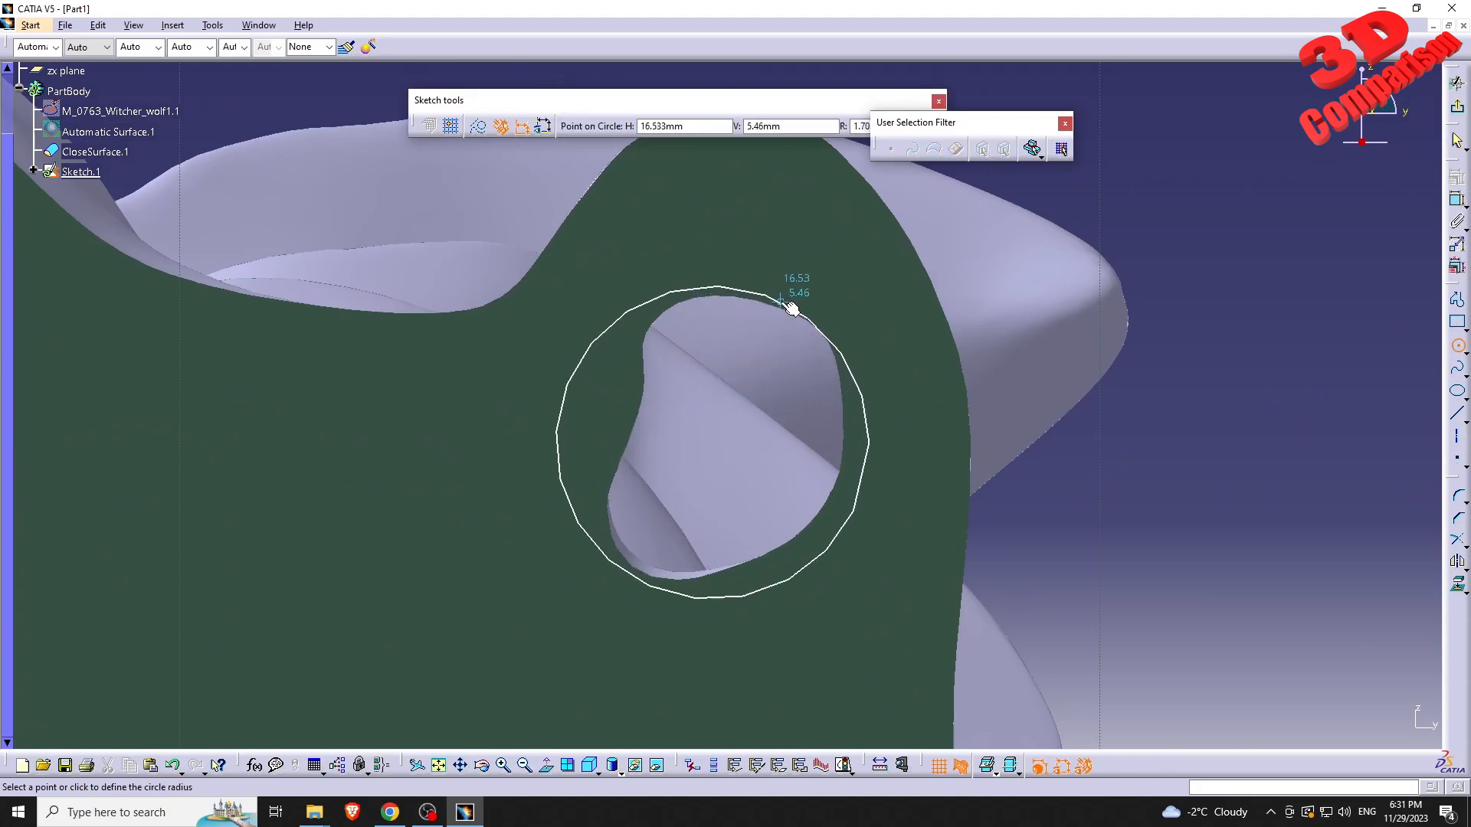
{"action": "left_click", "coordinate": [792, 308]}
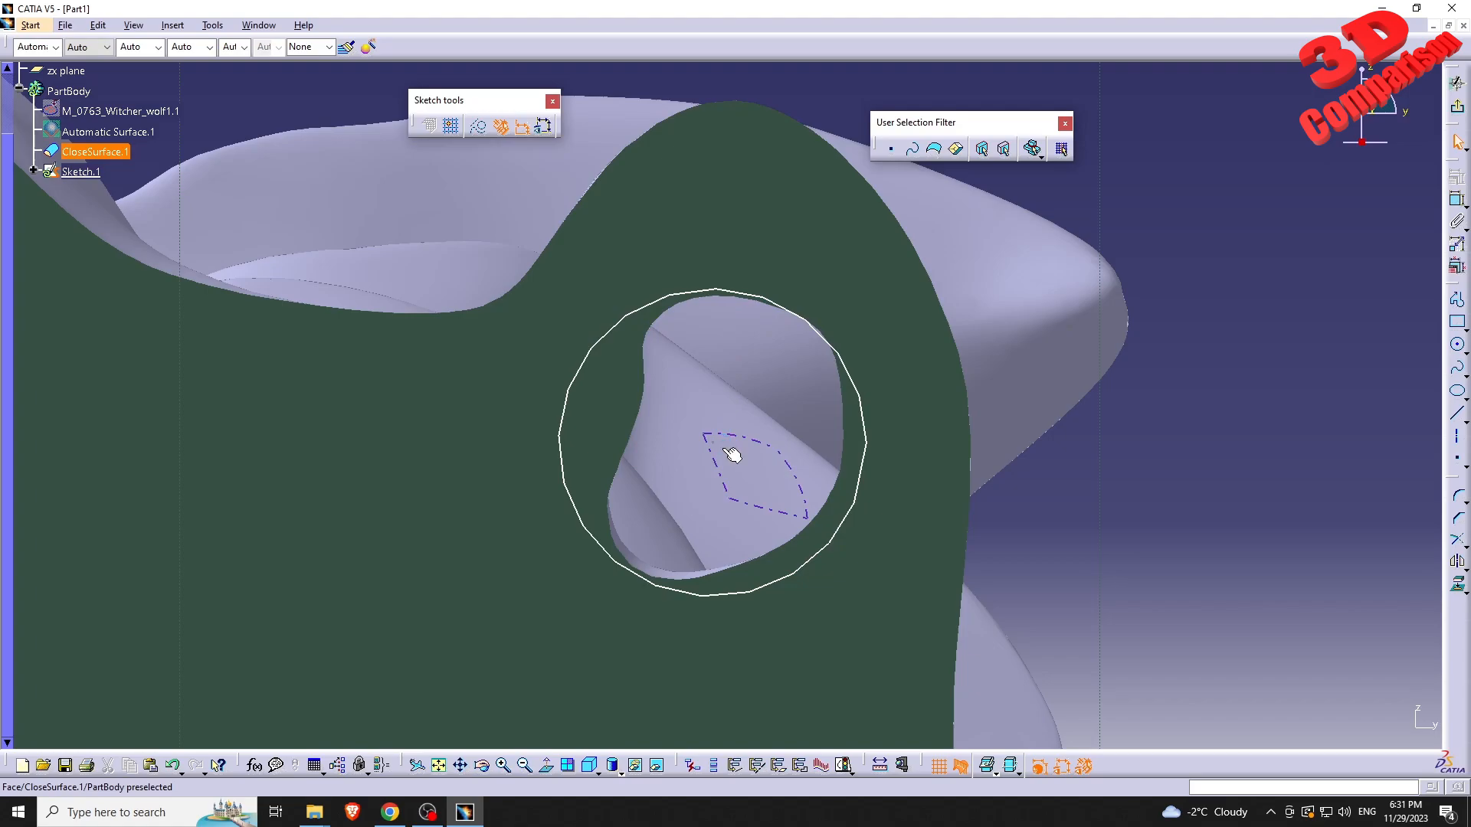
{"action": "left_click_drag", "start_coordinate": [713, 443], "coordinate": [717, 444]}
{"action": "left_click", "coordinate": [775, 306]}
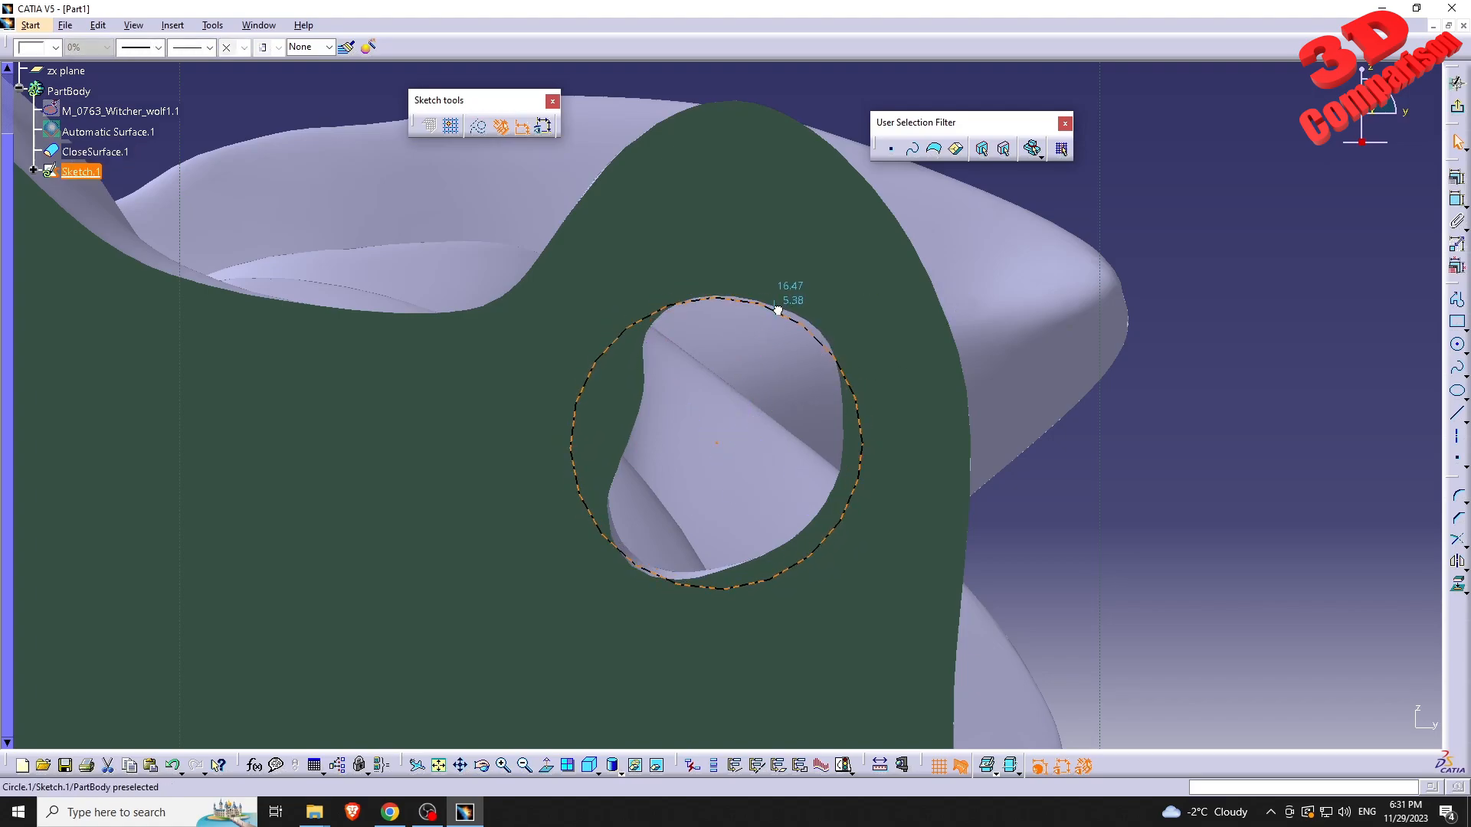
{"action": "left_click_drag", "start_coordinate": [782, 307], "coordinate": [707, 597]}
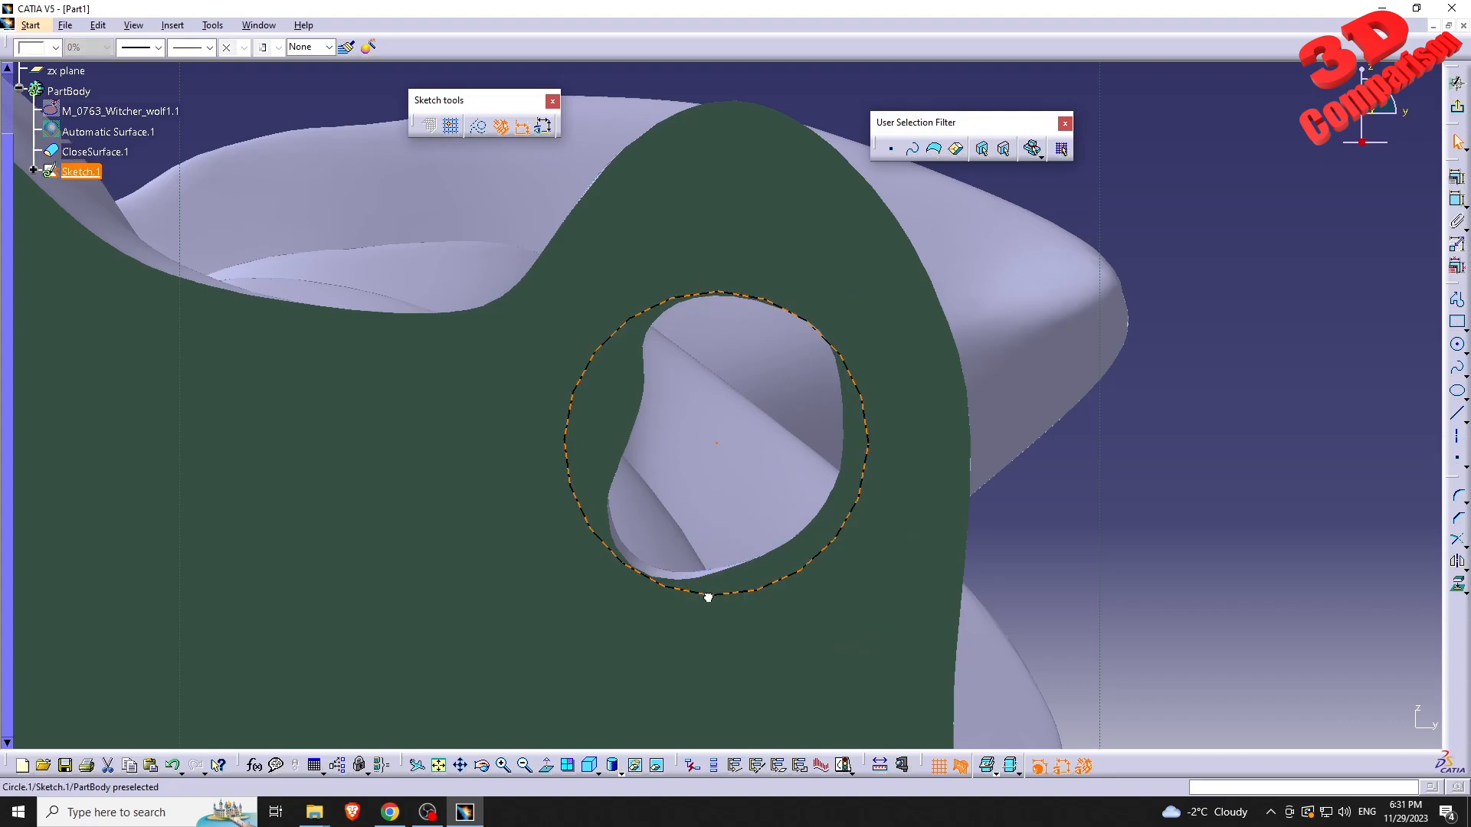
{"action": "left_click", "coordinate": [1456, 83]}
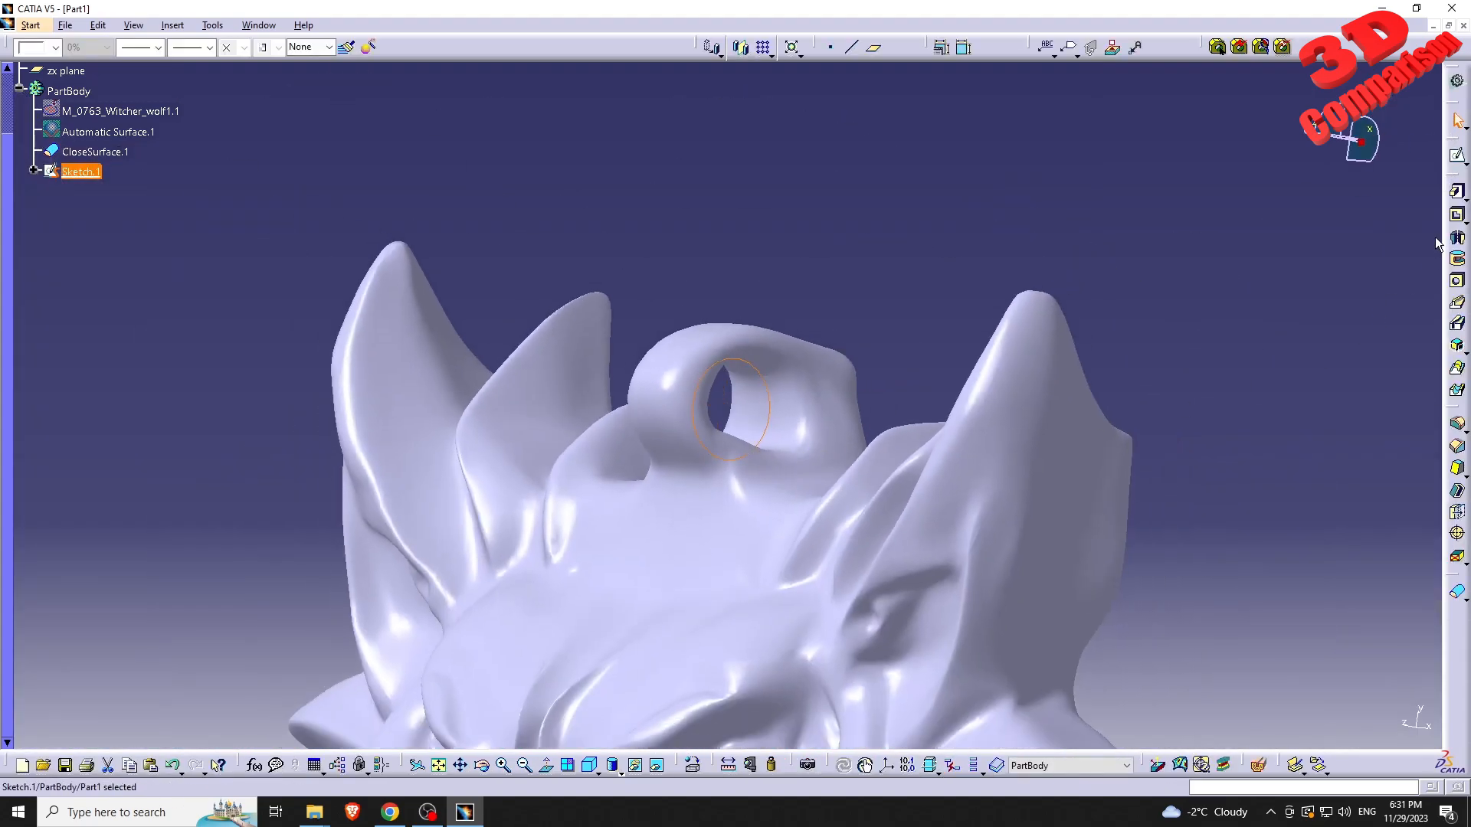
Pocket the circle through the hanging loop with a 5 mm depth and mirrored extent
{"action": "left_click", "coordinate": [1456, 215]}
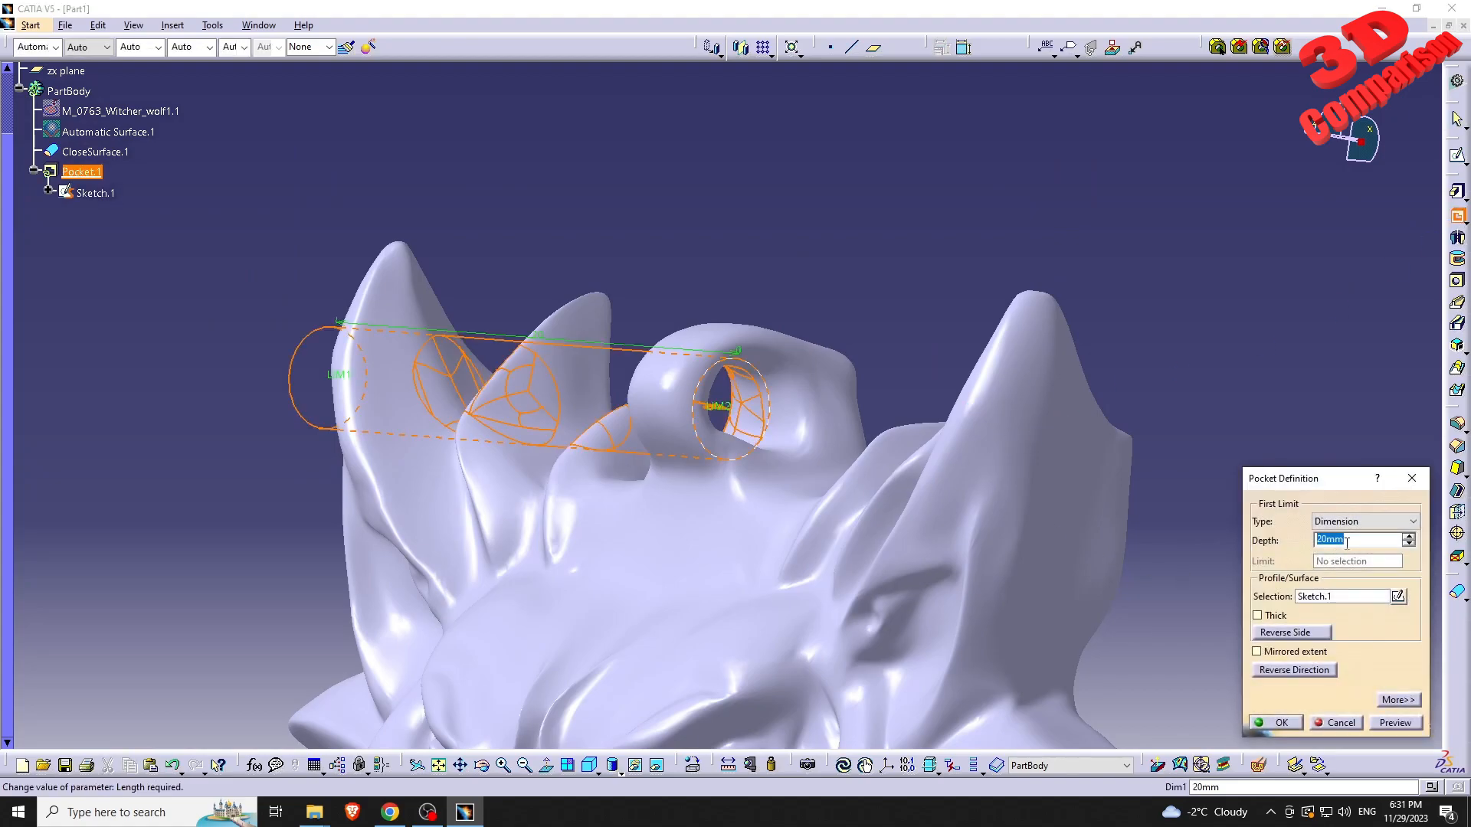
{"action": "type", "text": "5"}
{"action": "key", "text": "Return"}
{"action": "middle_click_drag", "start_coordinate": [1113, 545], "coordinate": [1300, 610], "text": "ctrl"}
{"action": "left_click", "coordinate": [1257, 652]}
{"action": "middle_click_drag", "start_coordinate": [990, 325], "coordinate": [872, 446]}
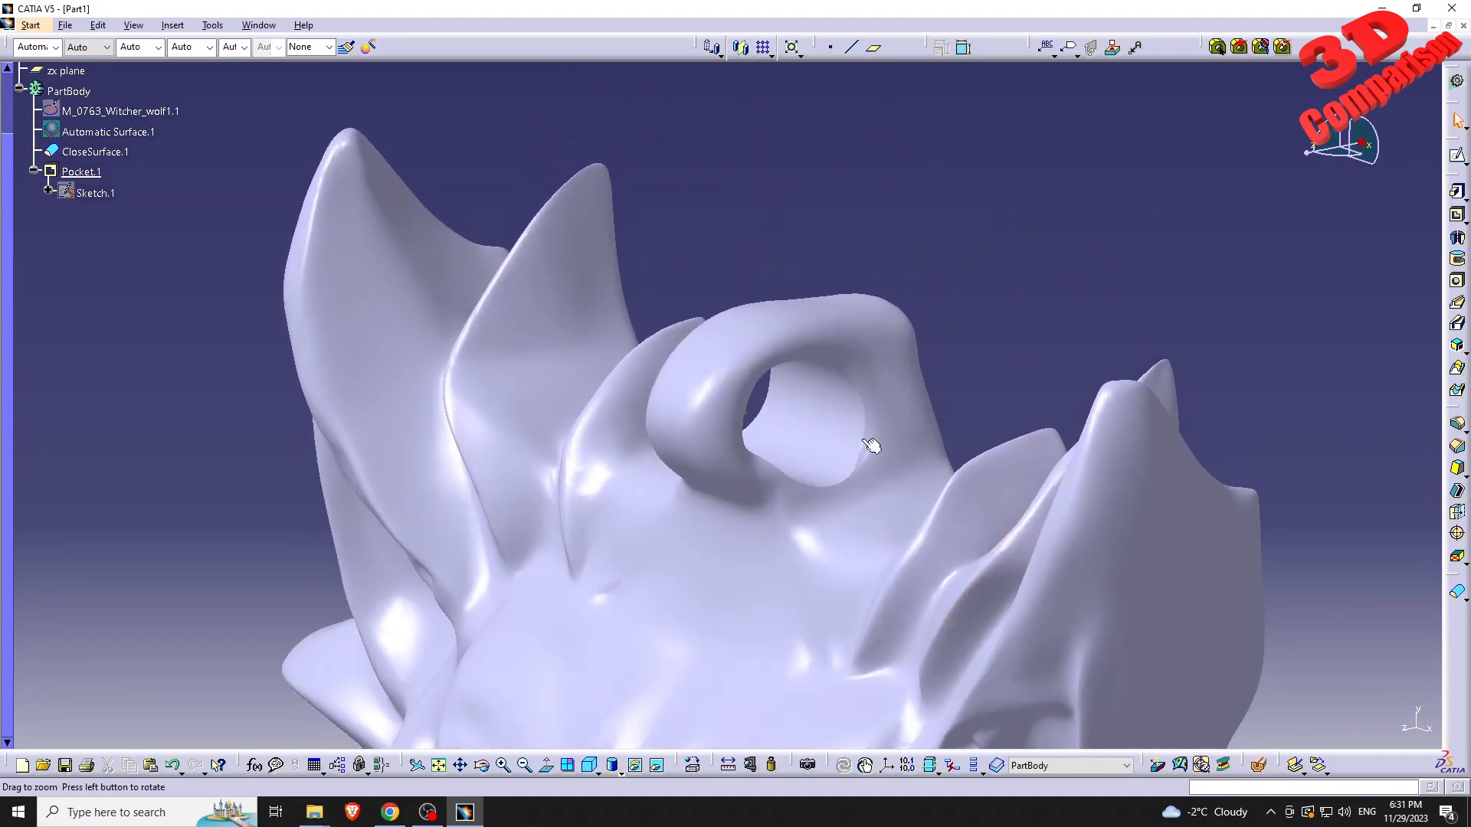
Edit the pocket's sketch with the part cut by the sketch plane, enlarge the circle, and update the pocket
{"action": "double_click", "coordinate": [86, 191]}
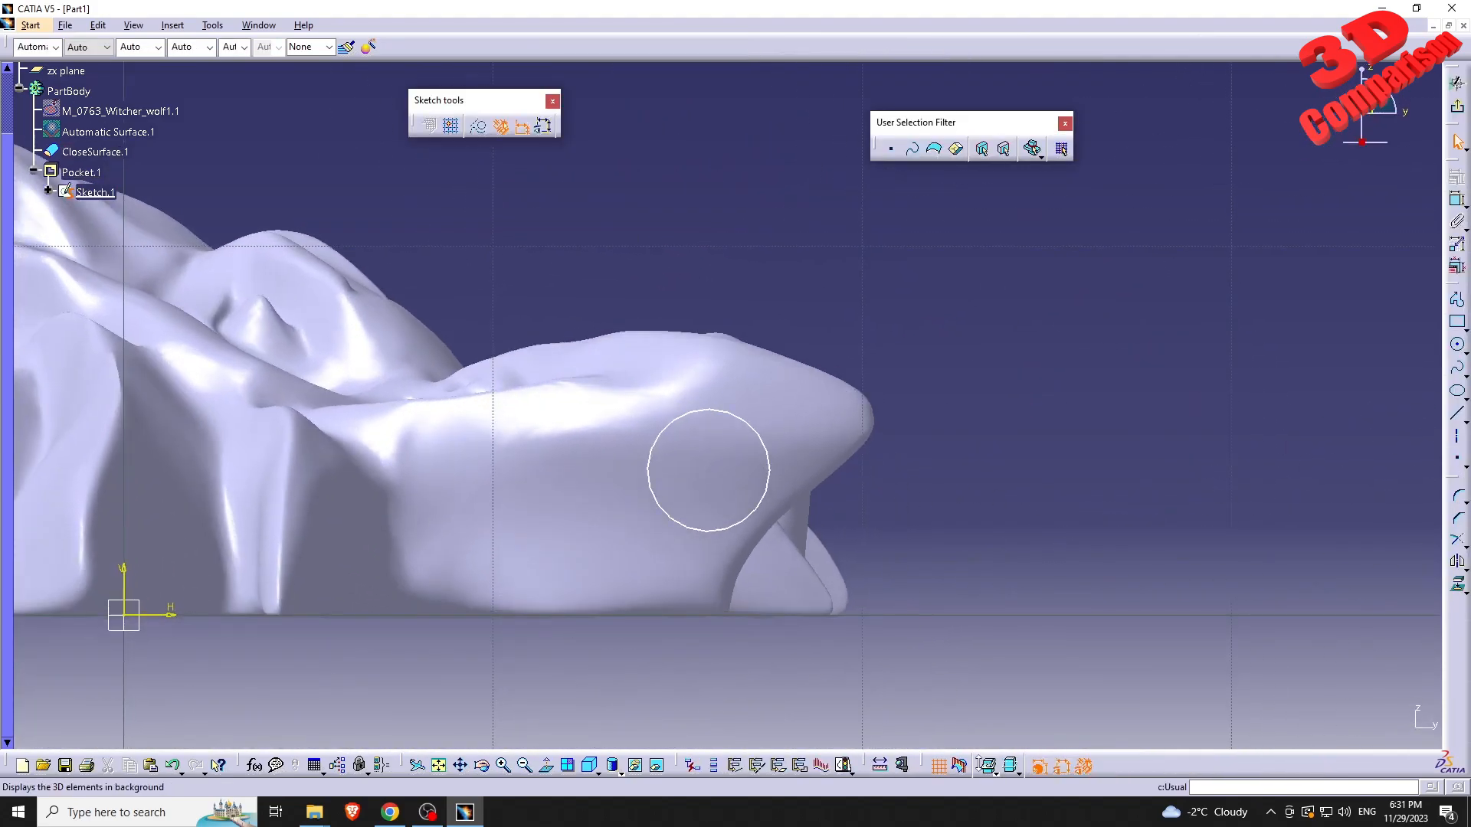
{"action": "left_click", "coordinate": [960, 766]}
{"action": "scroll", "coordinate": [843, 536], "scroll_direction": "up", "scroll_amount": 5}
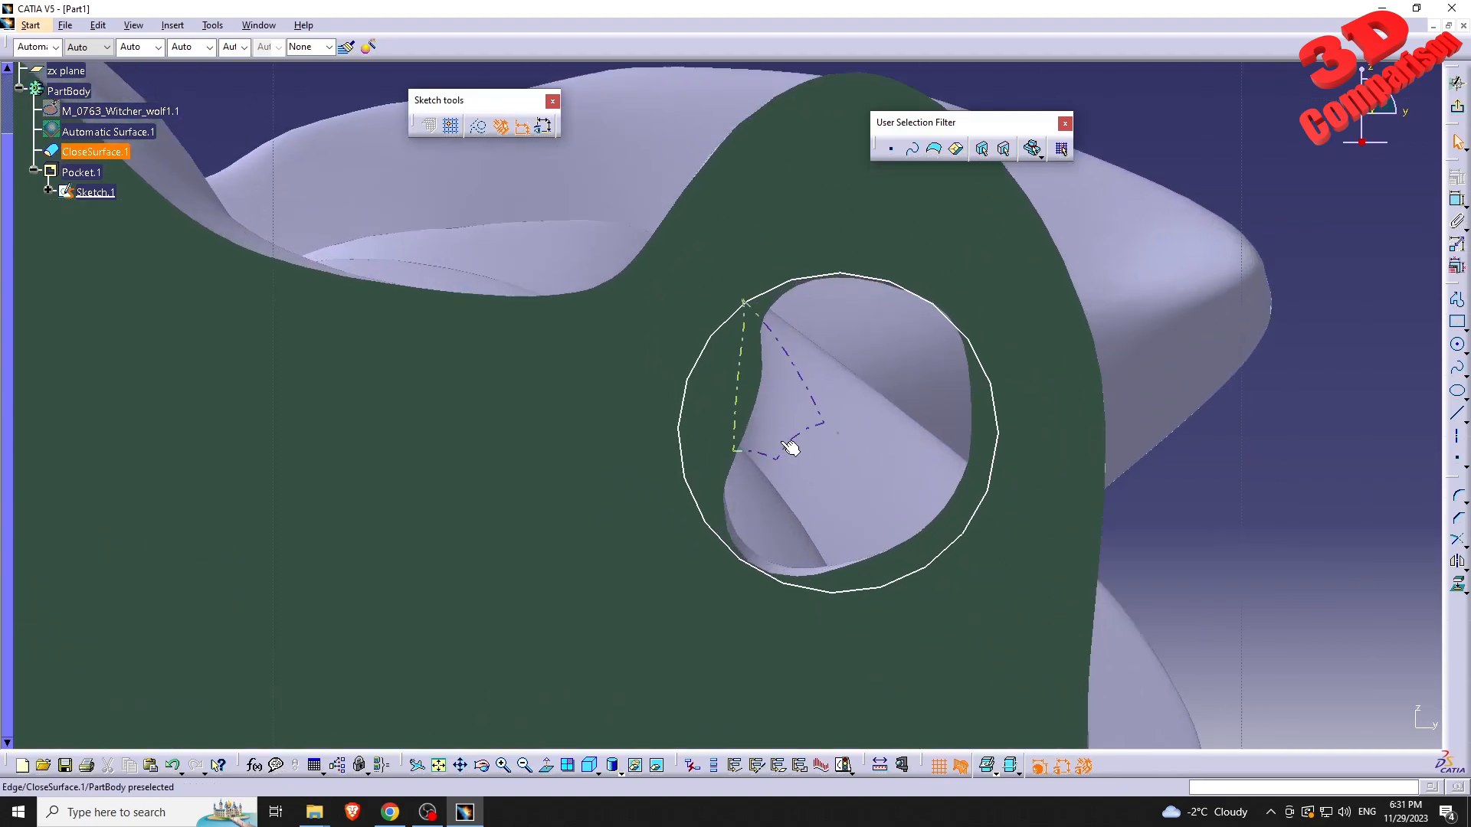
{"action": "left_click_drag", "start_coordinate": [837, 277], "coordinate": [837, 230]}
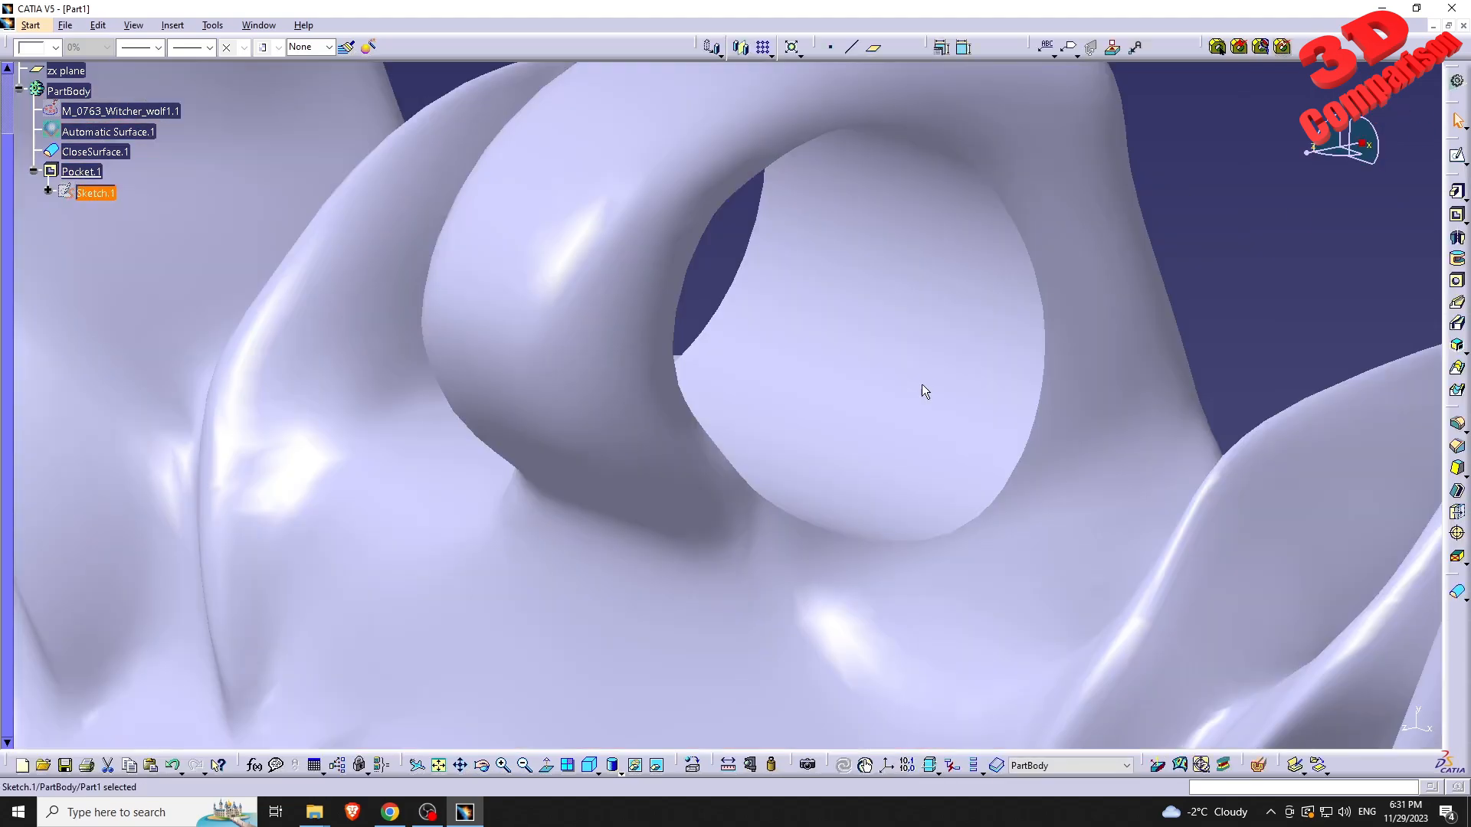
{"action": "mouse_move", "coordinate": [891, 388]}
{"action": "middle_mouse_down"}
{"action": "mouse_move", "coordinate": [949, 444]}
{"action": "mouse_move", "coordinate": [707, 465]}
{"action": "mouse_move", "coordinate": [654, 516]}
{"action": "mouse_move", "coordinate": [551, 552]}
{"action": "mouse_move", "coordinate": [591, 387]}
{"action": "mouse_move", "coordinate": [731, 504]}
{"action": "middle_mouse_up"}
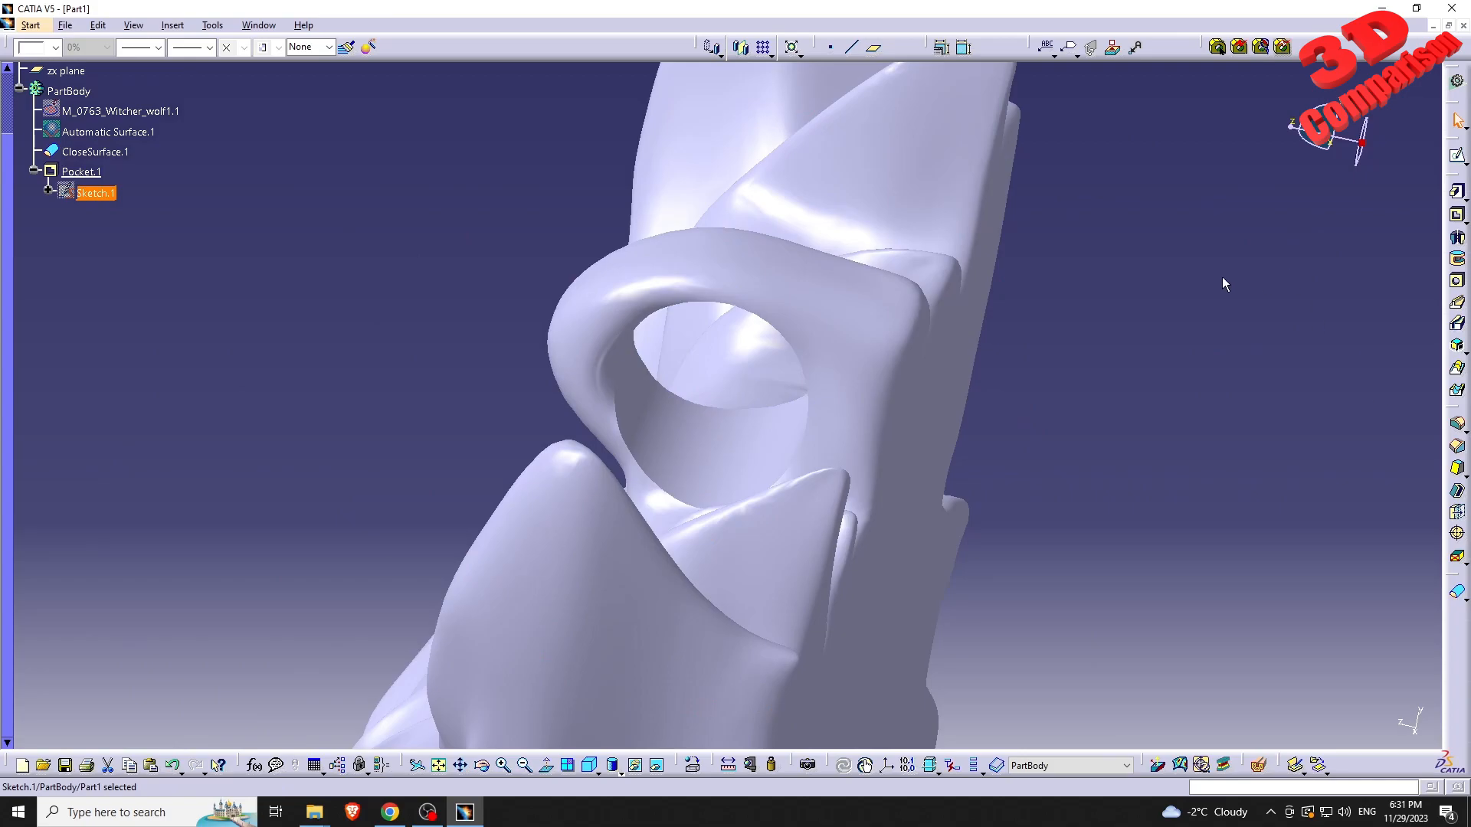
Try to round one rim edge of the loop's hole with a 1 mm edge fillet
{"action": "left_click", "coordinate": [1456, 424]}
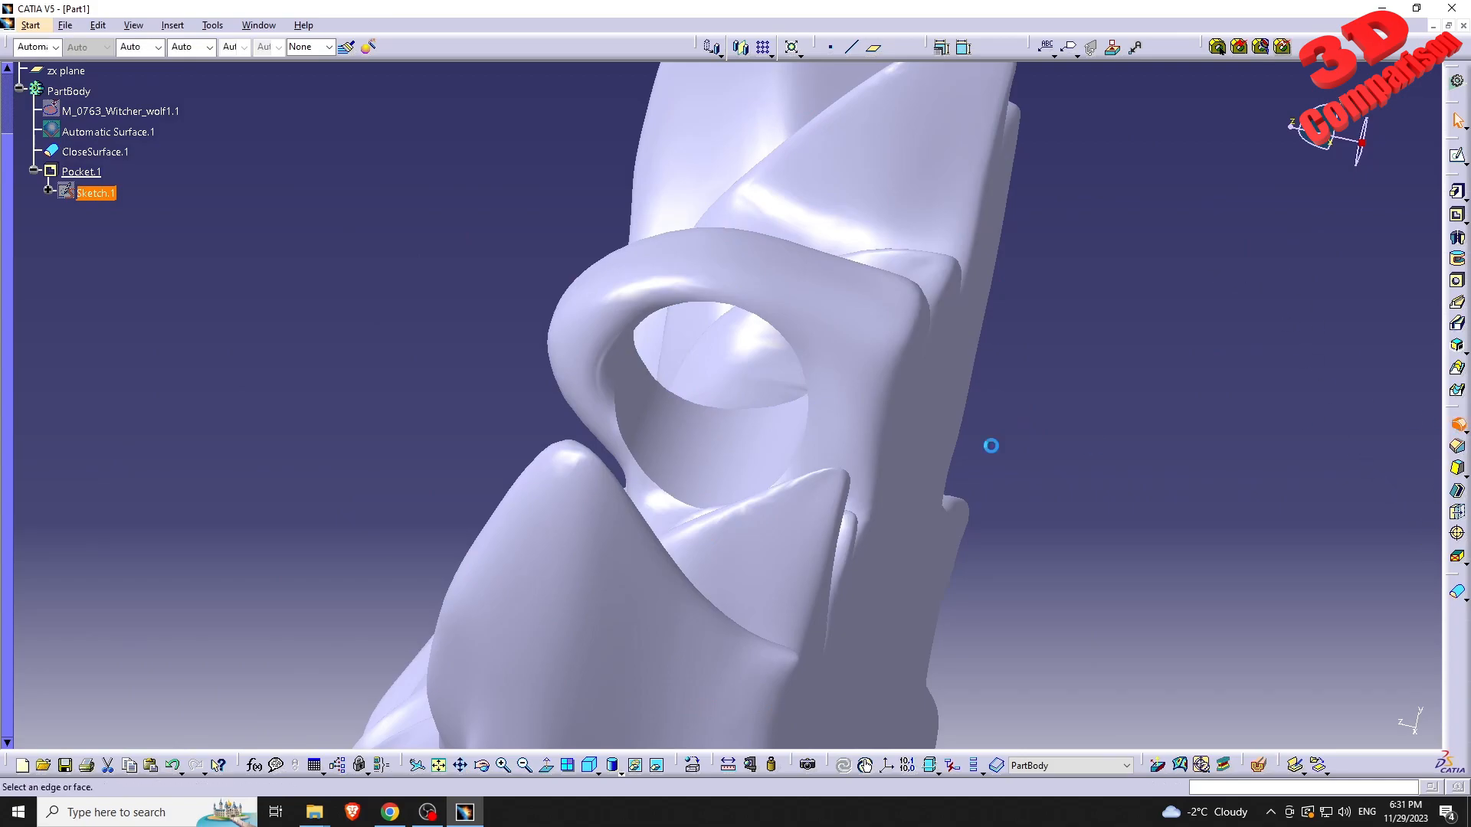
{"action": "left_click", "coordinate": [657, 469]}
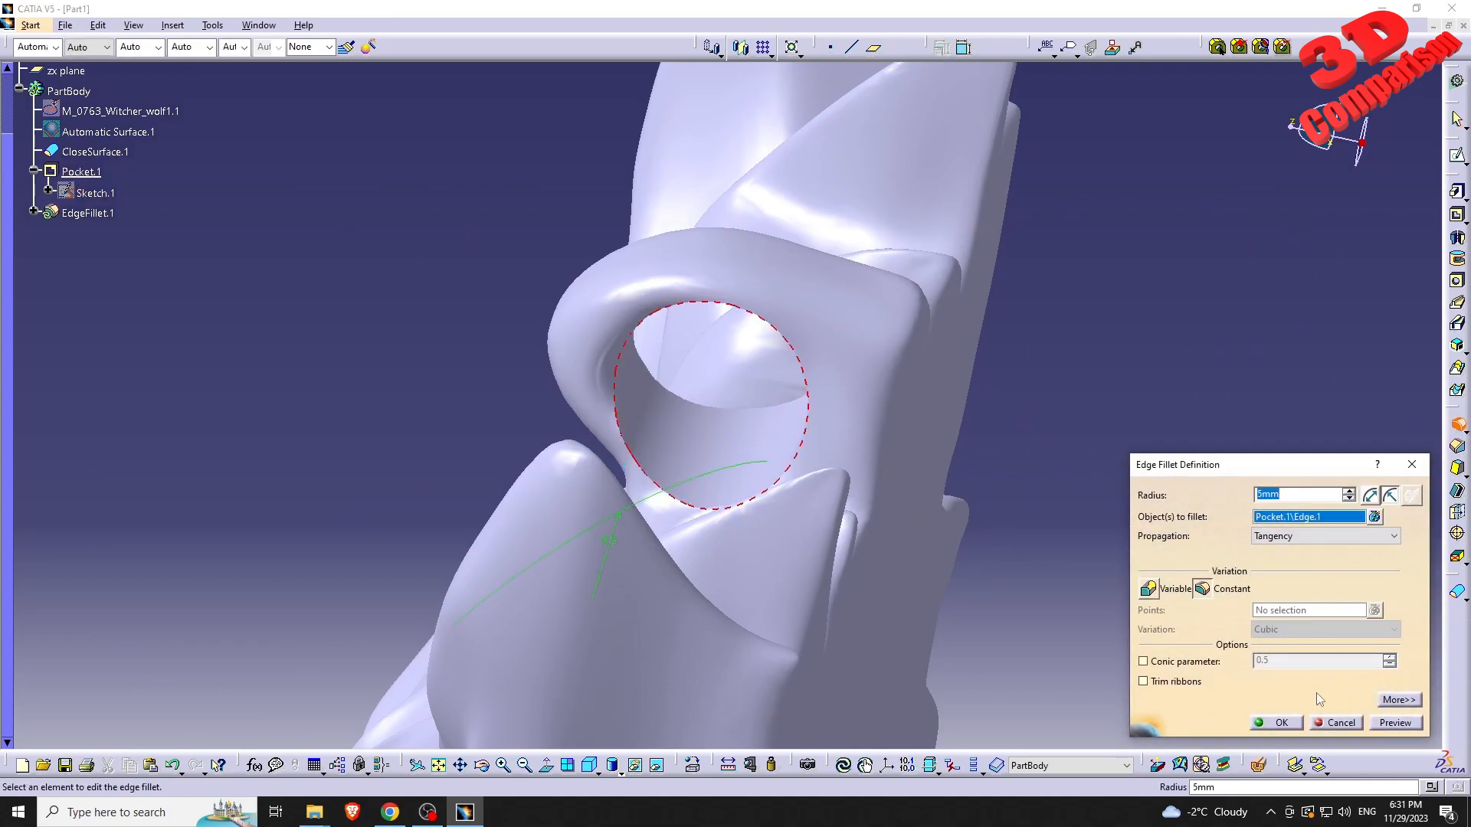
{"action": "middle_click_drag", "start_coordinate": [759, 421], "coordinate": [832, 569]}
{"action": "left_click_drag", "start_coordinate": [1296, 496], "coordinate": [1072, 478]}
{"action": "type", "text": "1"}
{"action": "middle_click_drag", "start_coordinate": [848, 619], "coordinate": [855, 485]}
{"action": "left_click", "coordinate": [1409, 723]}
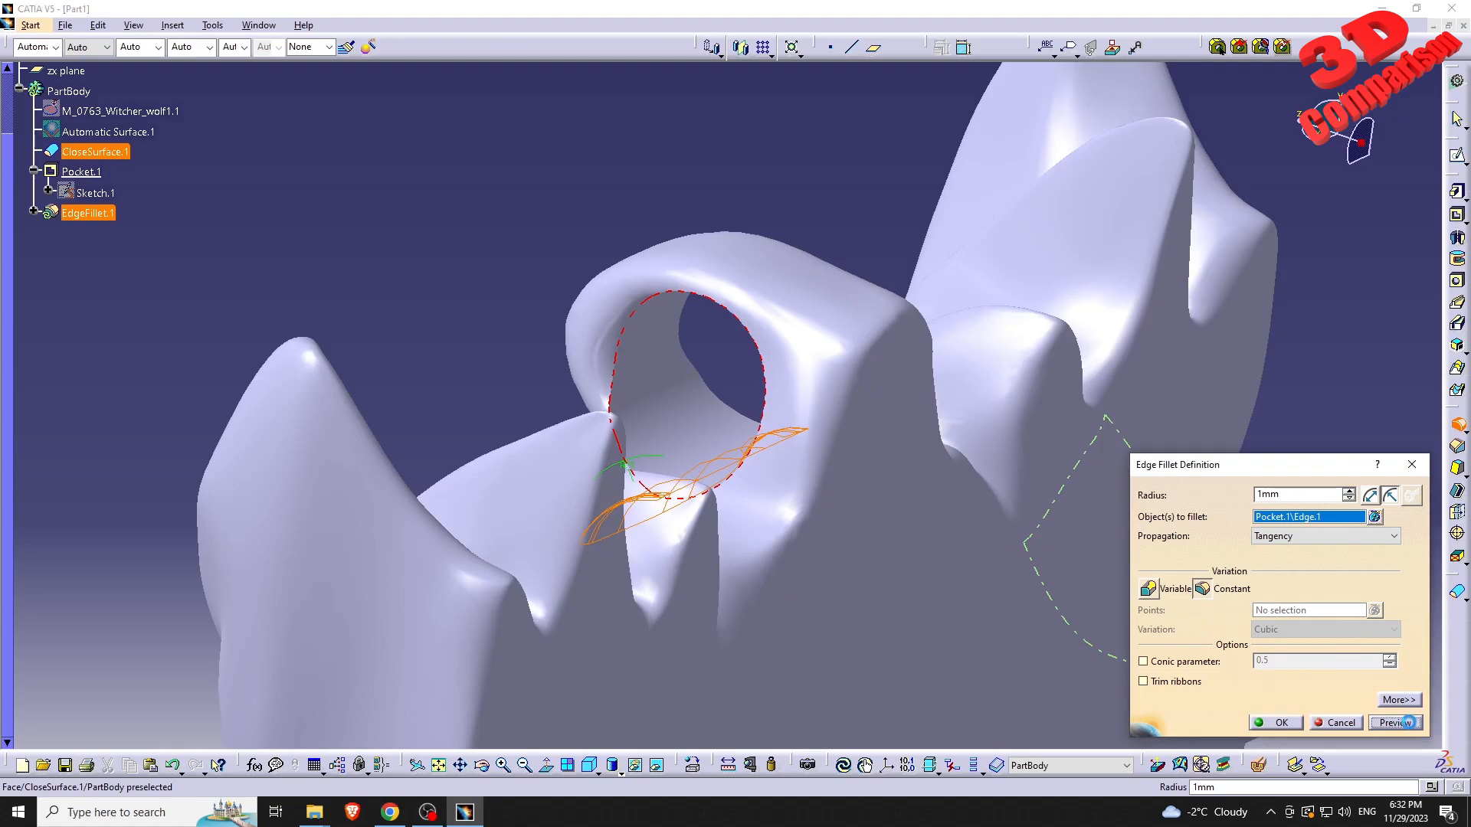
{"action": "left_click", "coordinate": [1278, 723]}
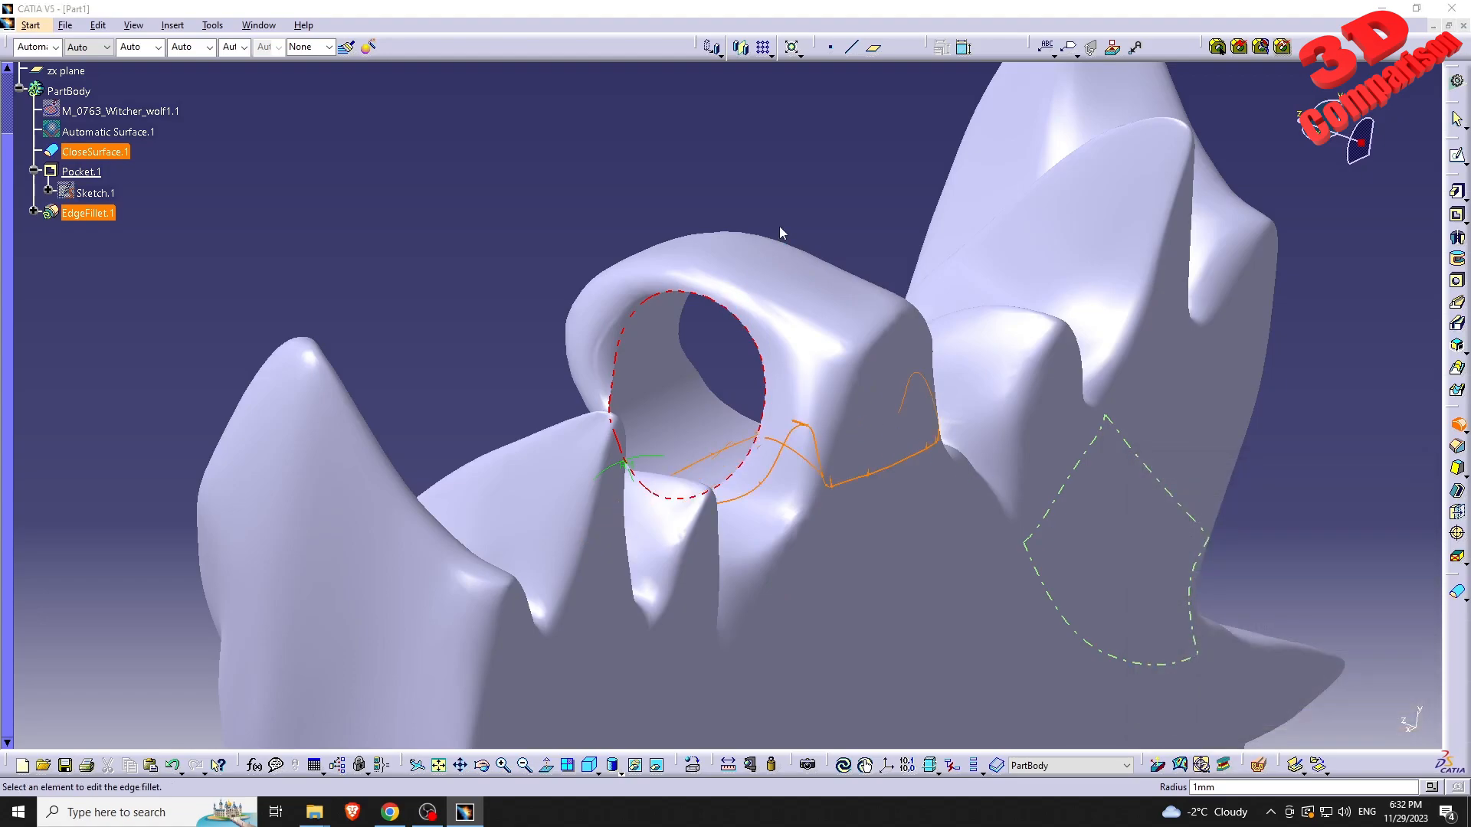
{"action": "left_click", "coordinate": [837, 446]}
Set up a 0.1 mm edge fillet on both rim edges of the hanging loop's hole
{"action": "middle_click_drag", "start_coordinate": [1027, 575], "coordinate": [901, 537]}
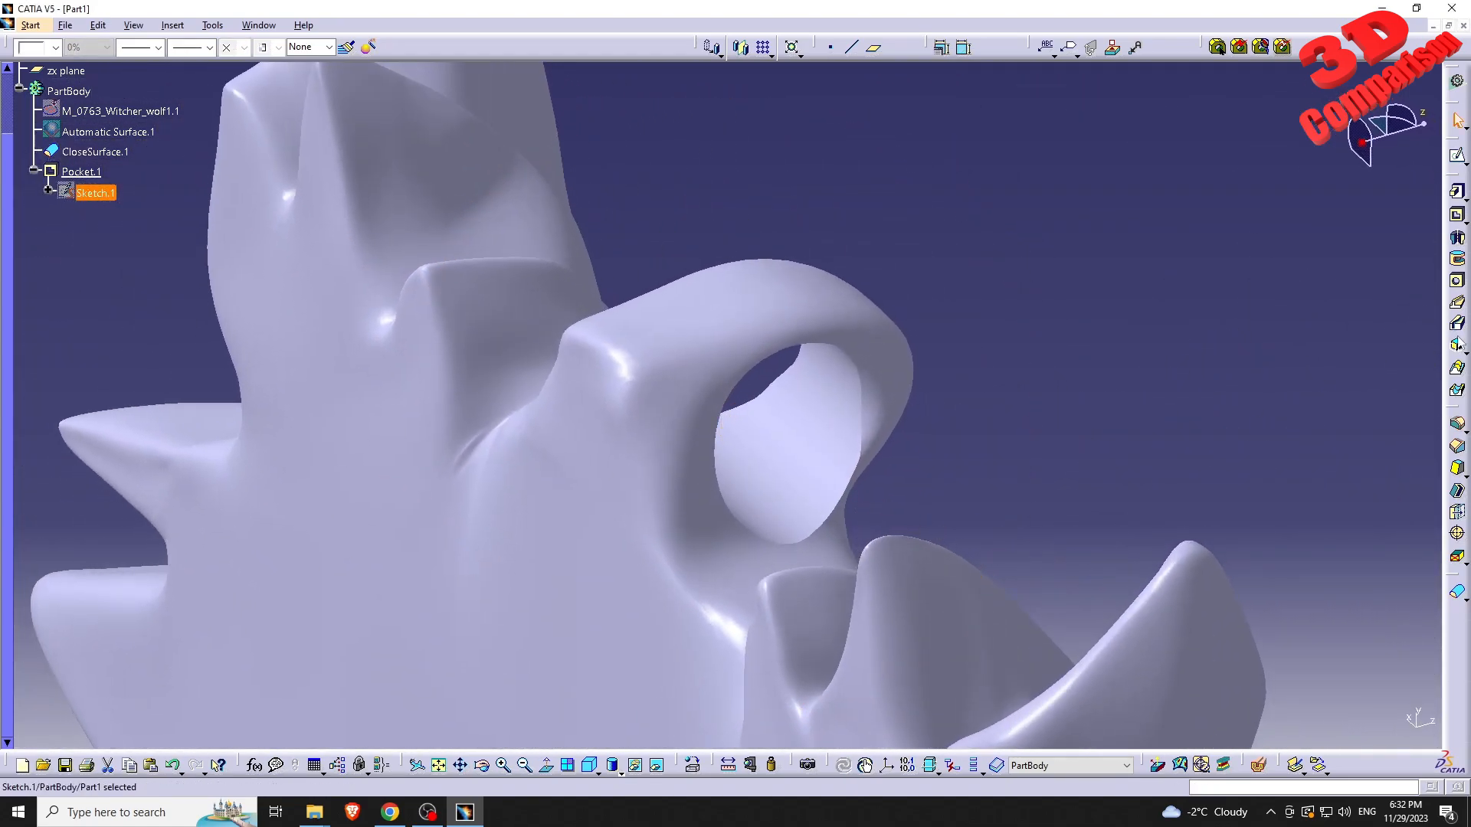
{"action": "left_click", "coordinate": [1458, 425]}
{"action": "type", "text": "0.1"}
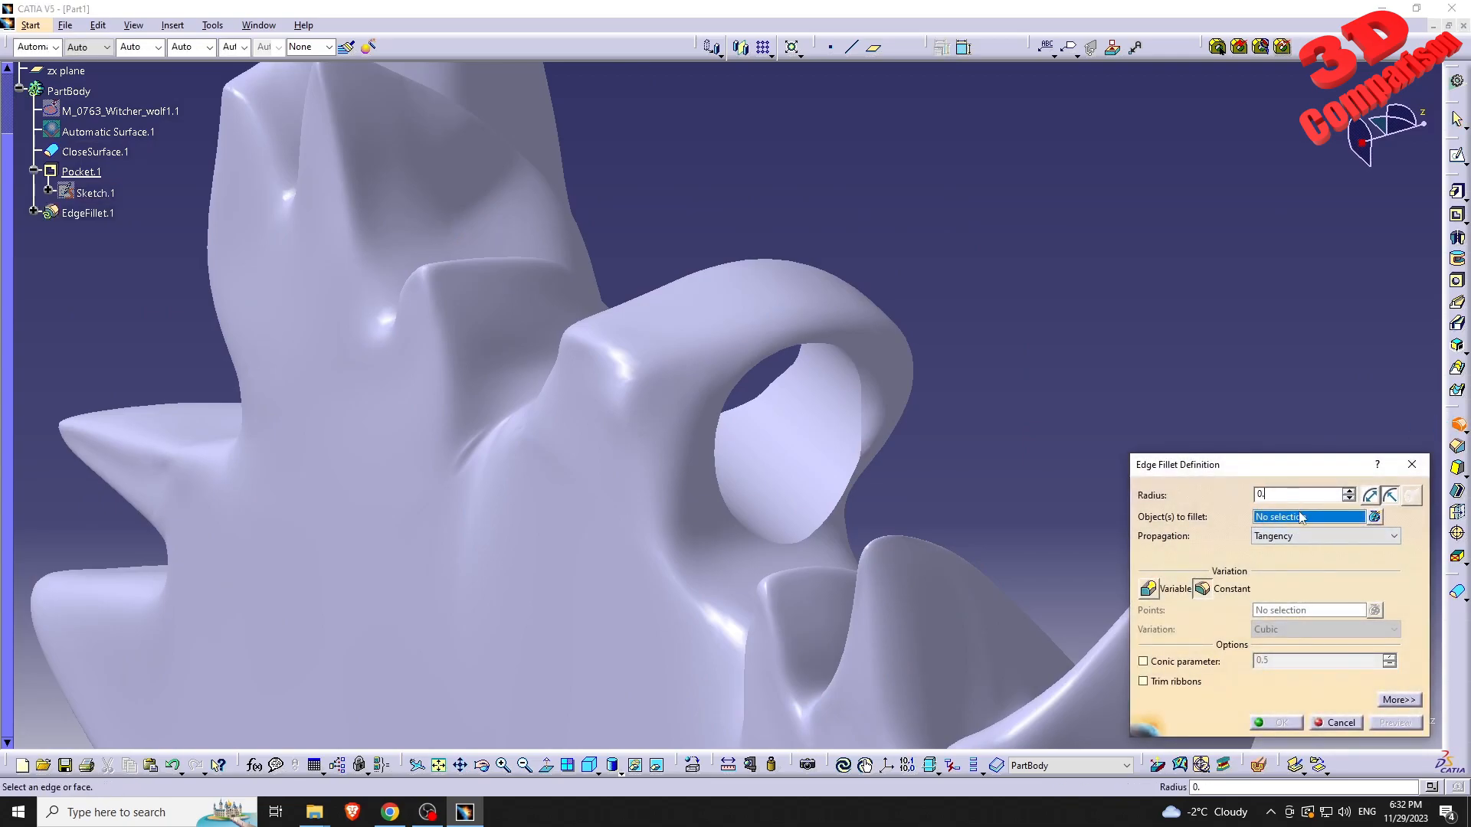
{"action": "left_click", "coordinate": [864, 423]}
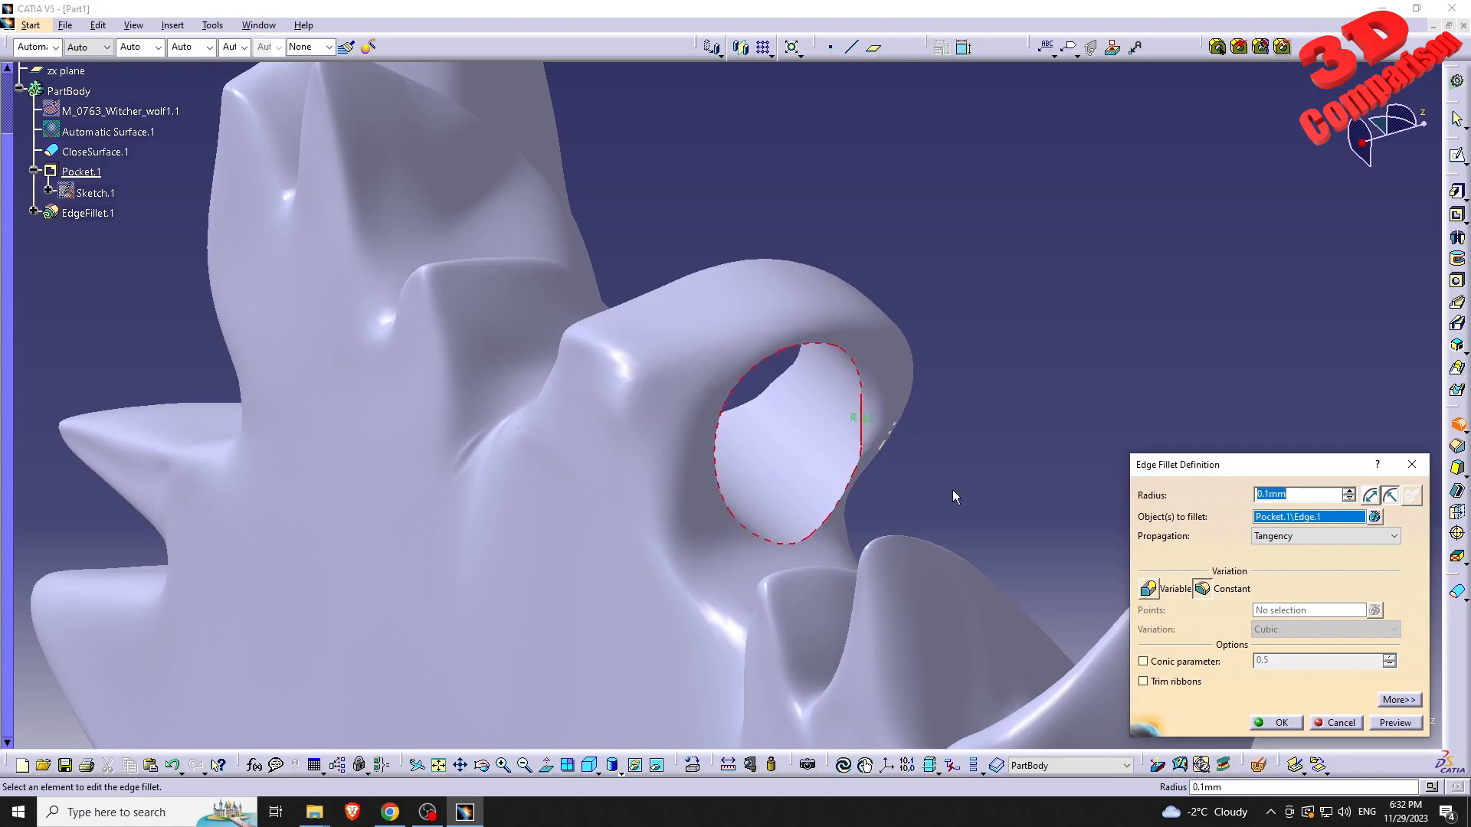
{"action": "left_click", "coordinate": [1413, 728]}
{"action": "middle_click_drag", "start_coordinate": [829, 448], "coordinate": [653, 365]}
{"action": "left_click", "coordinate": [580, 439]}
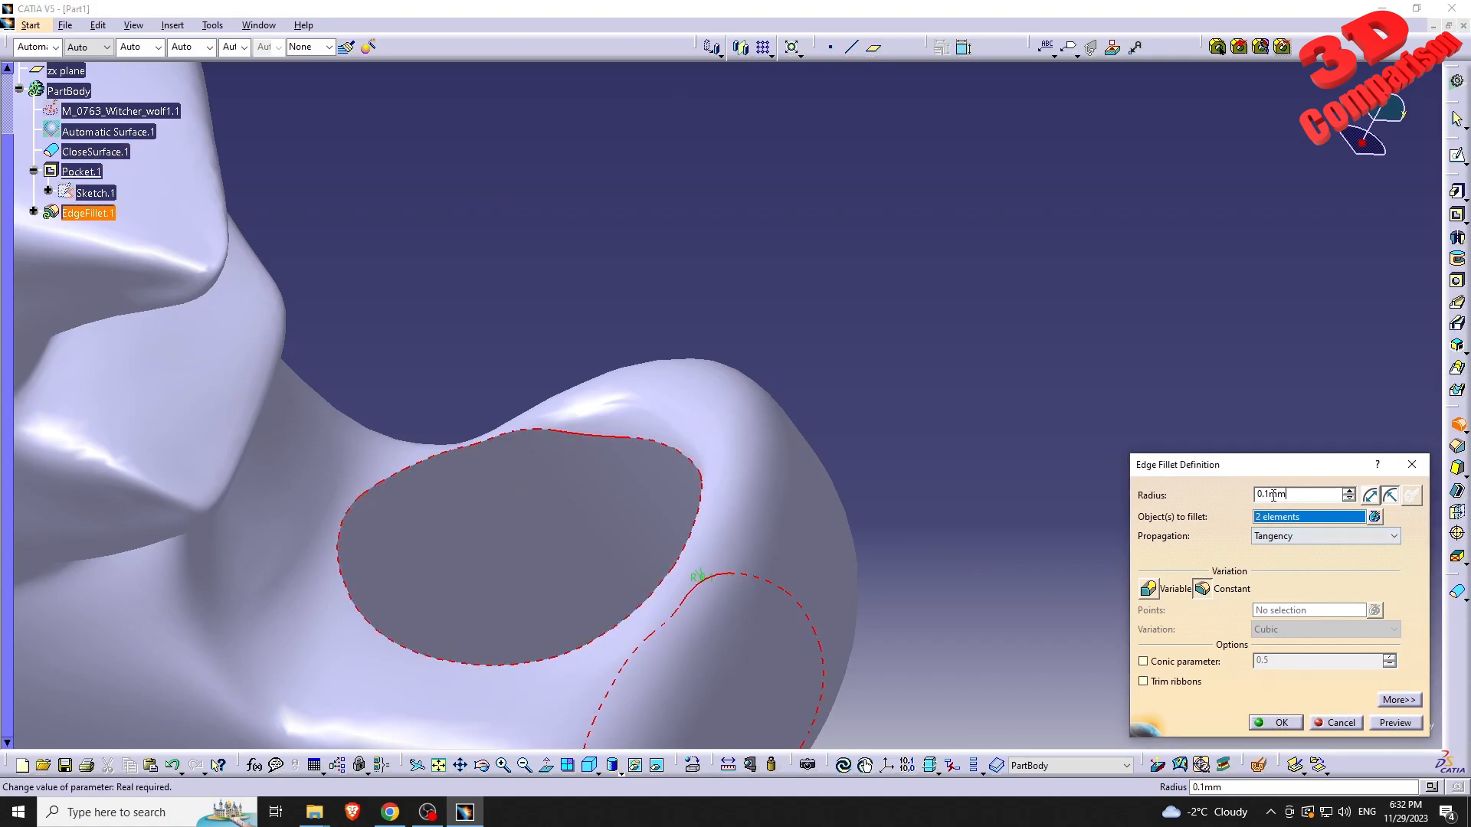
Try larger radii of 0.5 mm and 0.2 mm for the fillet on the hole's two rim edges
{"action": "left_click", "coordinate": [1396, 724]}
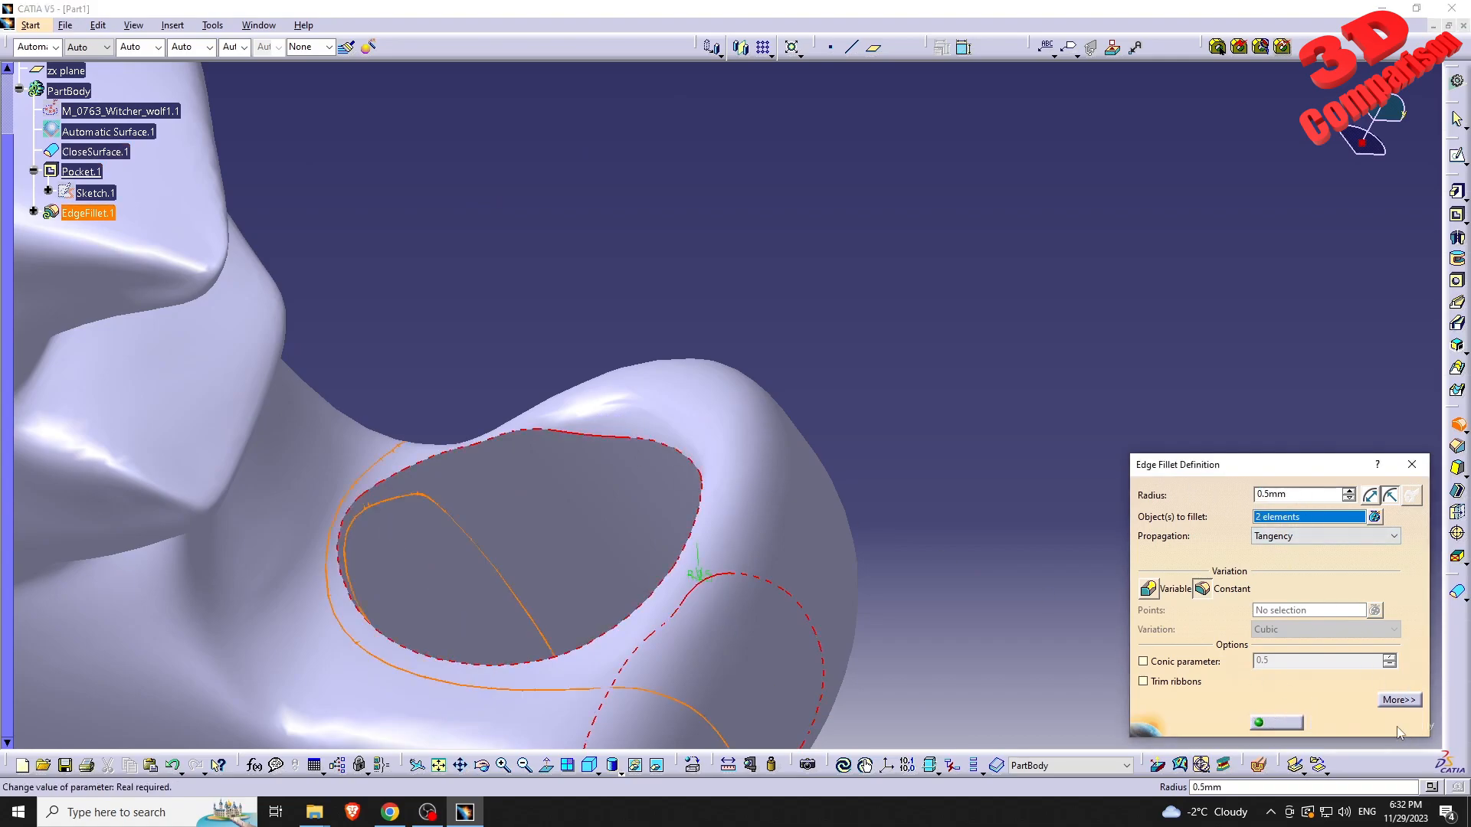
{"action": "middle_click_drag", "start_coordinate": [729, 516], "coordinate": [652, 308]}
{"action": "left_click_drag", "start_coordinate": [1294, 495], "coordinate": [1208, 507]}
{"action": "type", "text": "0.2"}
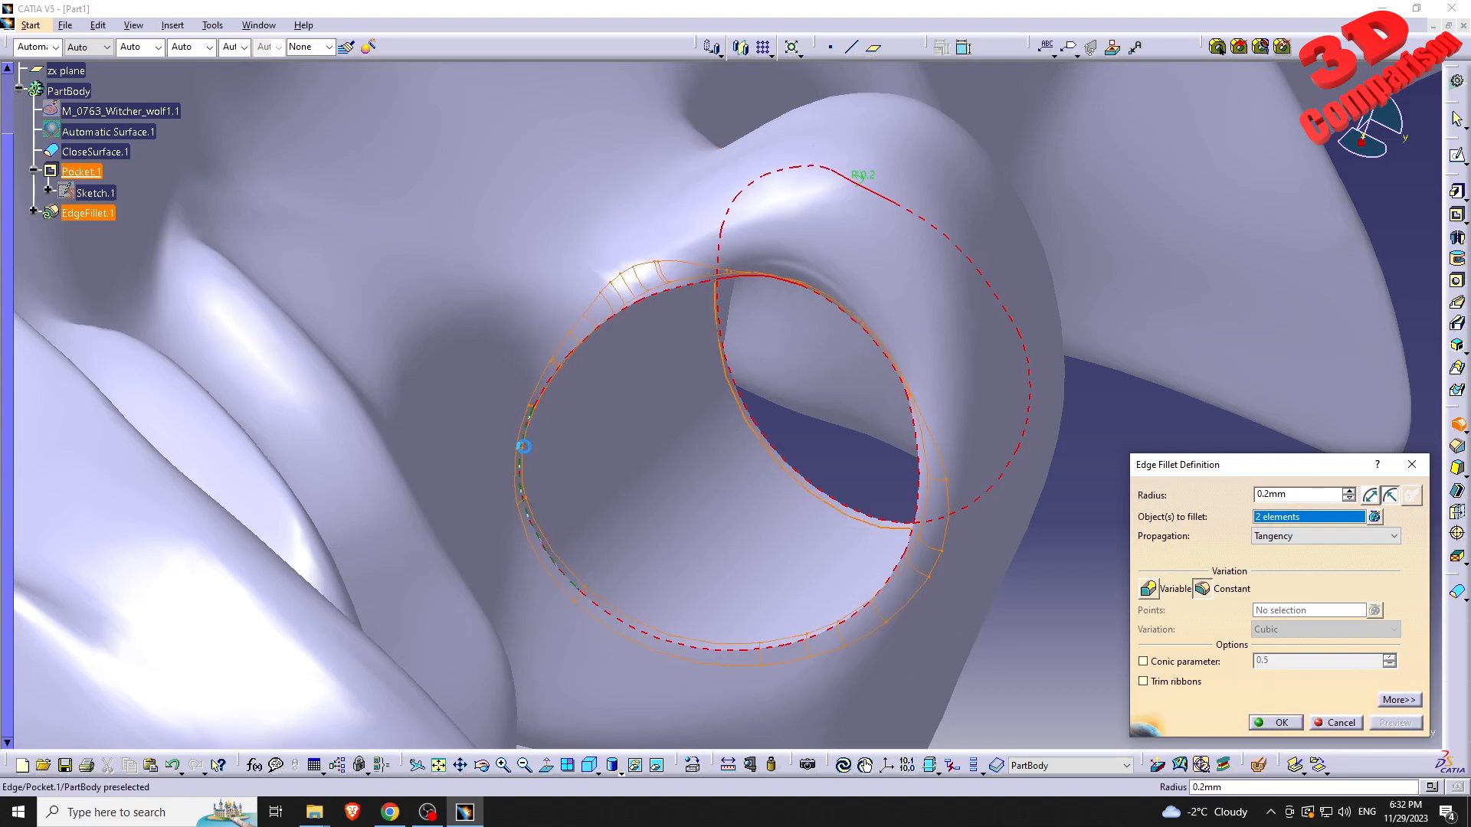
{"action": "left_click", "coordinate": [1274, 724]}
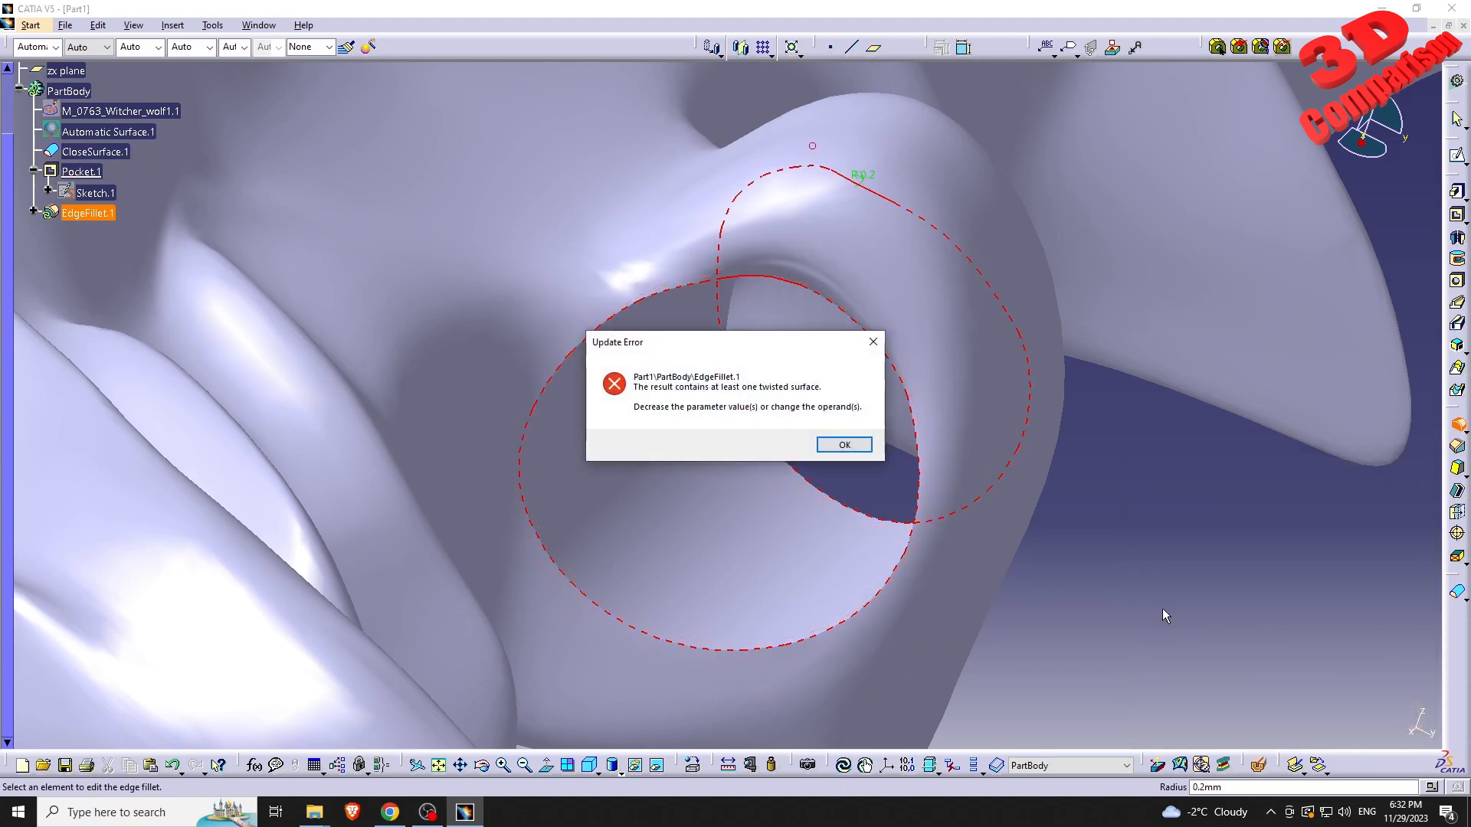
{"action": "left_click", "coordinate": [848, 536]}
{"action": "middle_click_drag", "start_coordinate": [867, 557], "coordinate": [831, 521]}
Set the rim fillet's radius to 0.1 mm and apply it to the hanging loop's hole
{"action": "left_click", "coordinate": [1308, 494]}
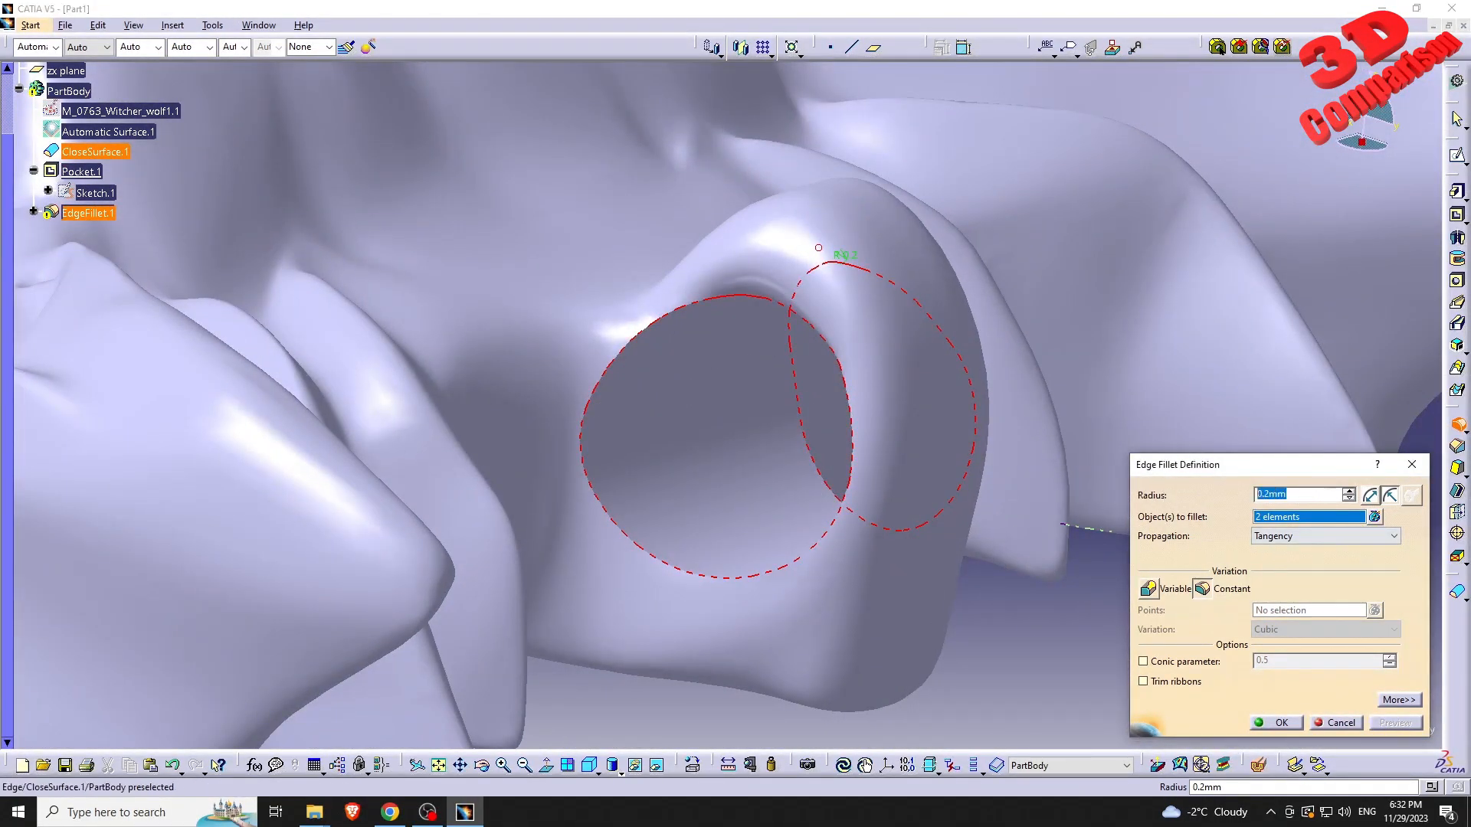
{"action": "left_click", "coordinate": [1393, 724]}
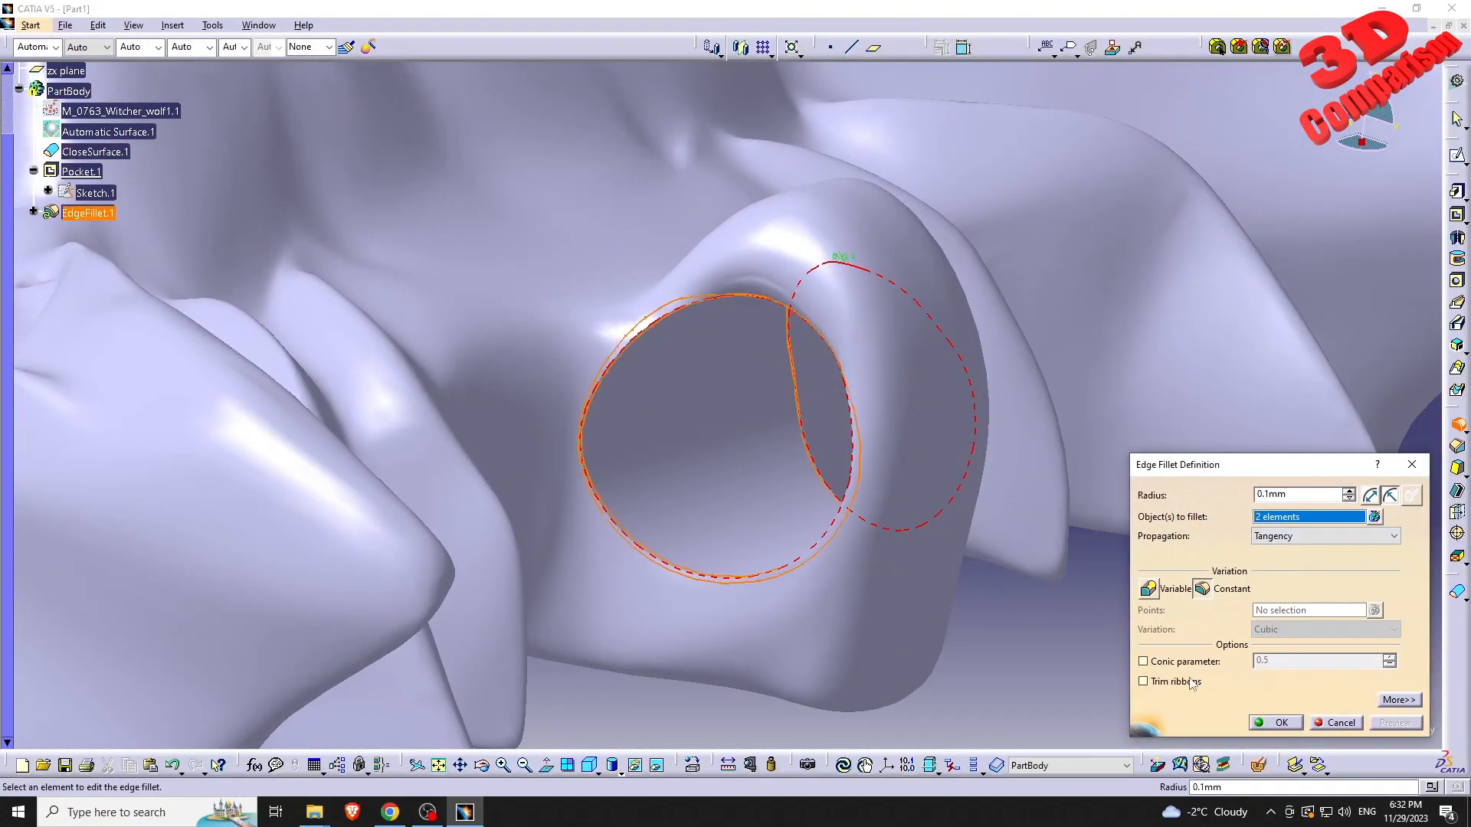
{"action": "left_click", "coordinate": [1276, 723]}
{"action": "middle_click_drag", "start_coordinate": [1074, 655], "coordinate": [1046, 423]}
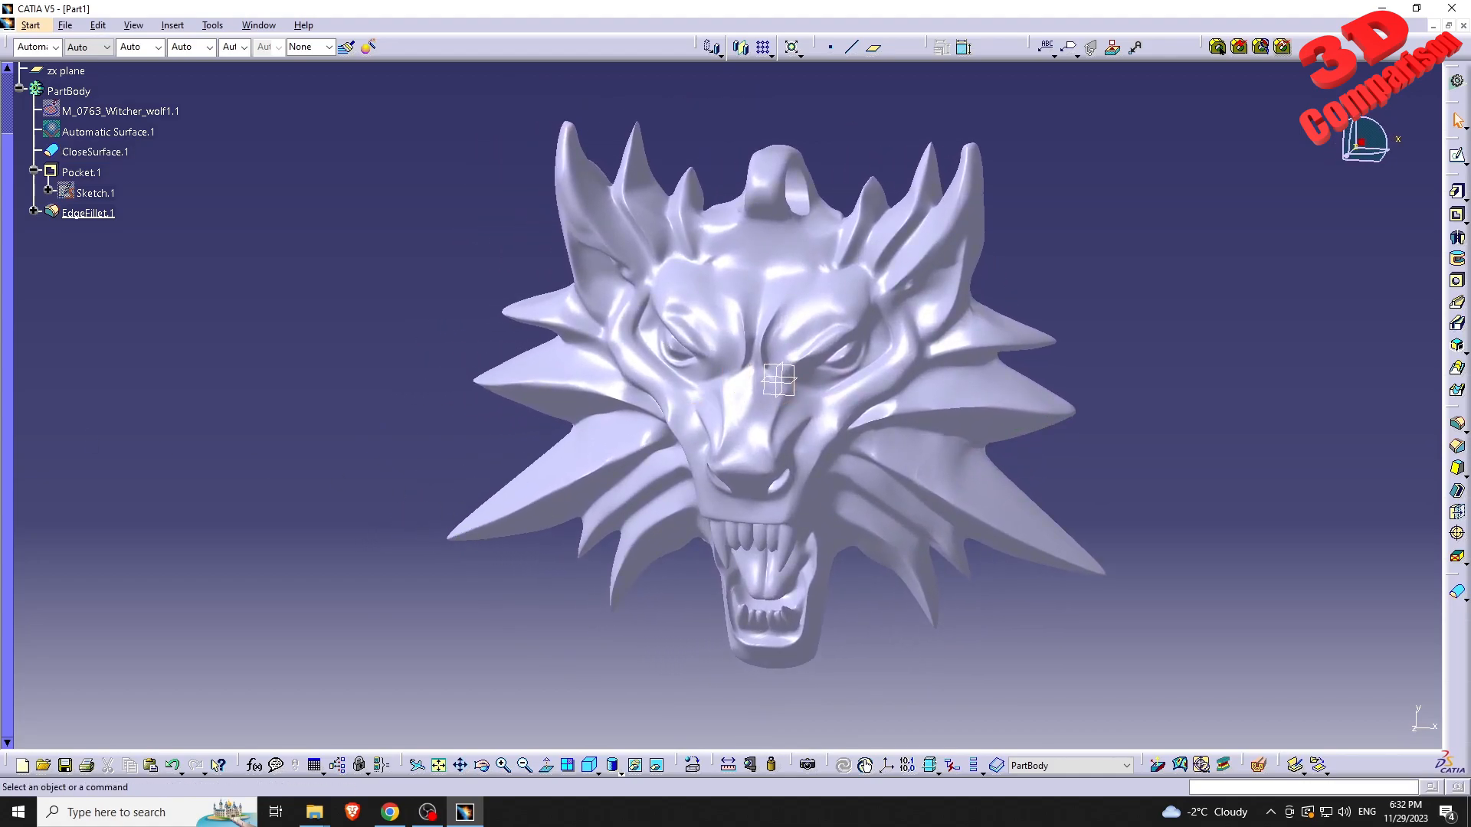